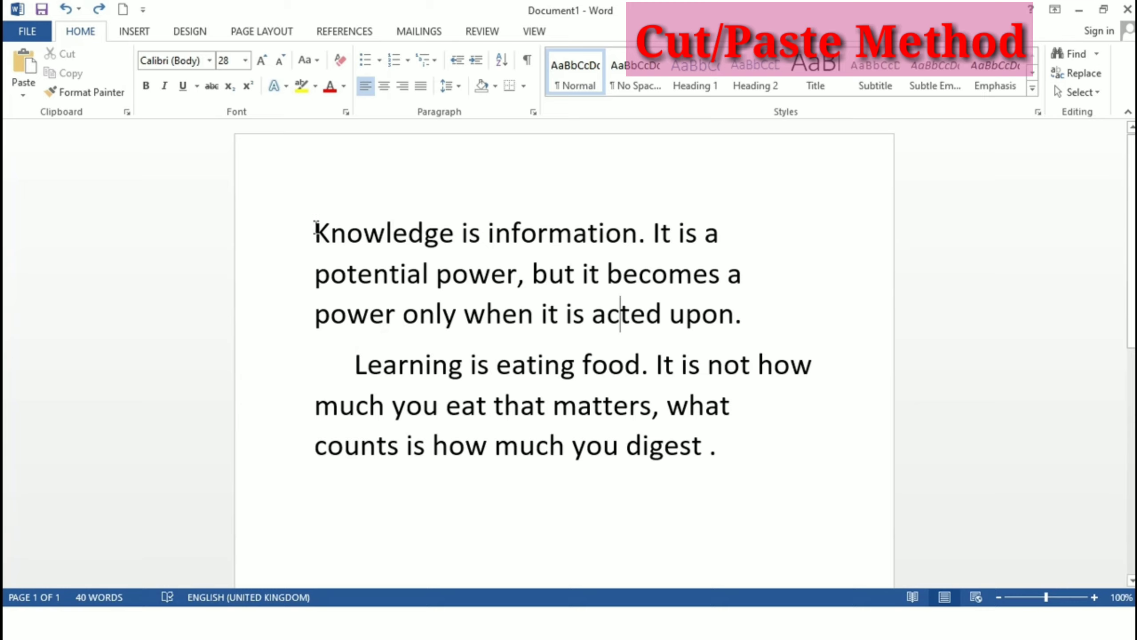
Cut the sentence 'Knowledge is information.', including its full stop, from the start of the first paragraph
left_click_drag(316, 231, 636, 229)
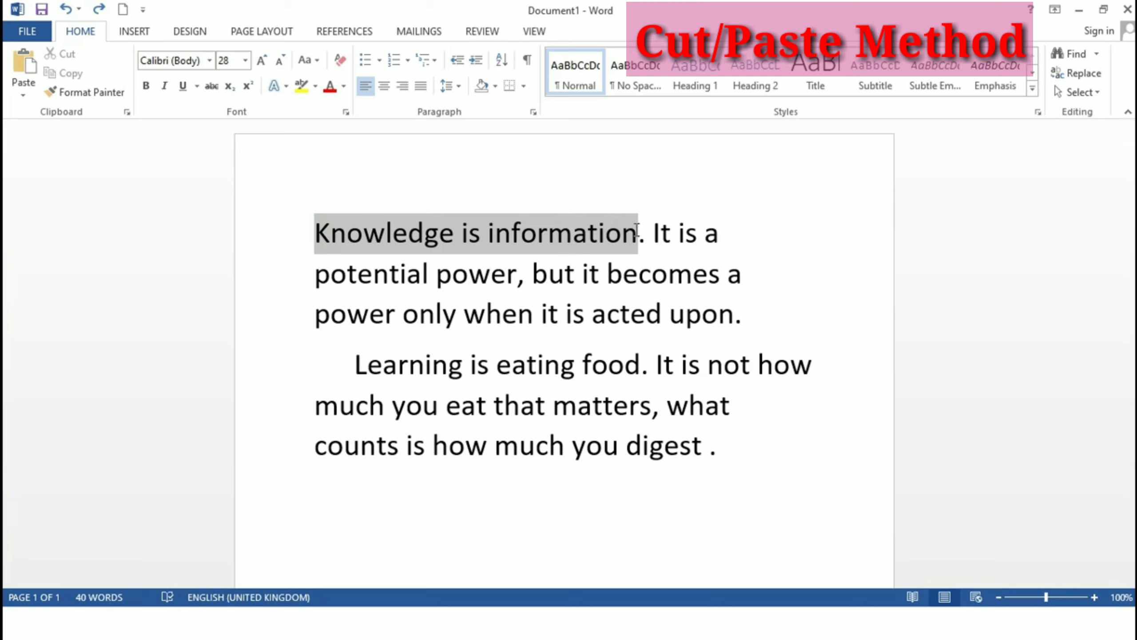
left_click_drag(636, 229, 650, 231)
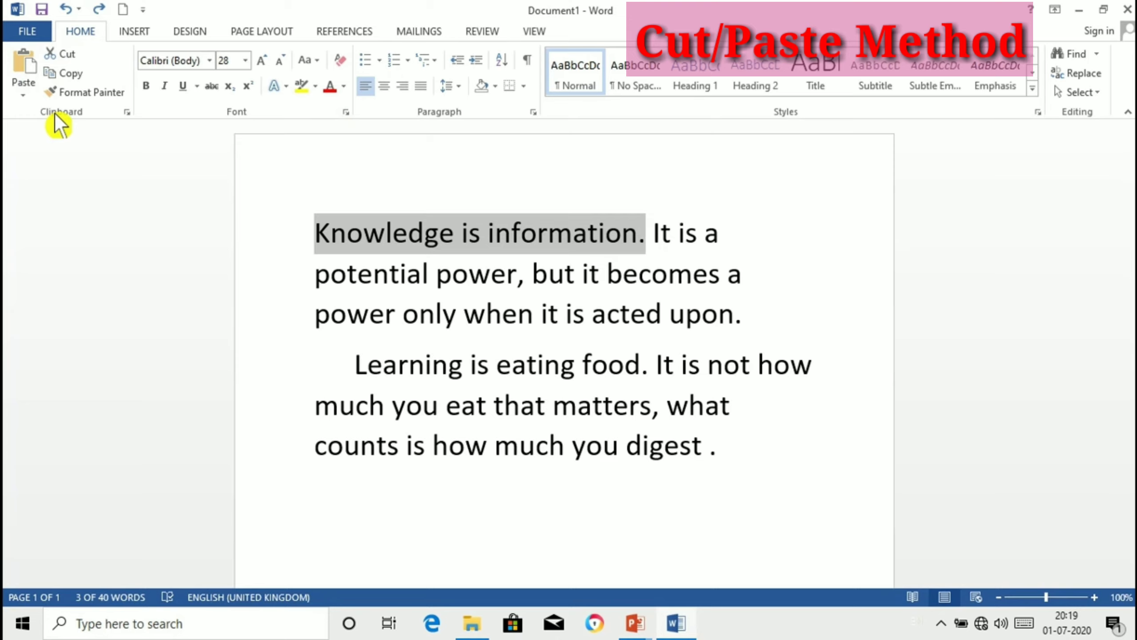
left_click(67, 56)
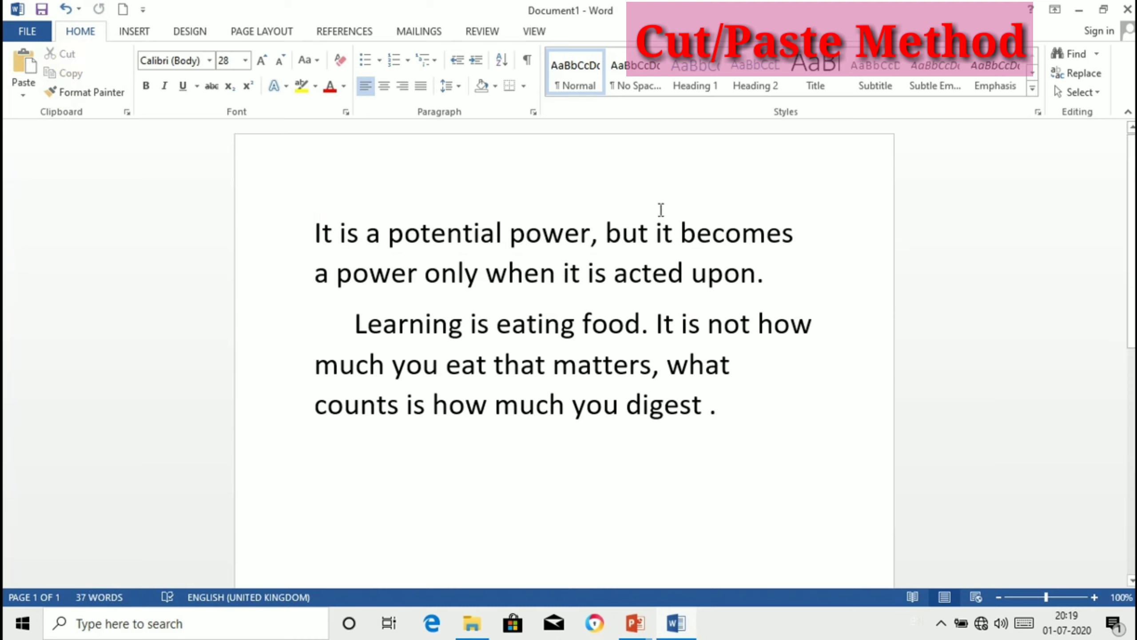
Paste 'Knowledge is information.' into a new paragraph after 'digest .' in the Learning paragraph
left_click(733, 411)
key("Return")
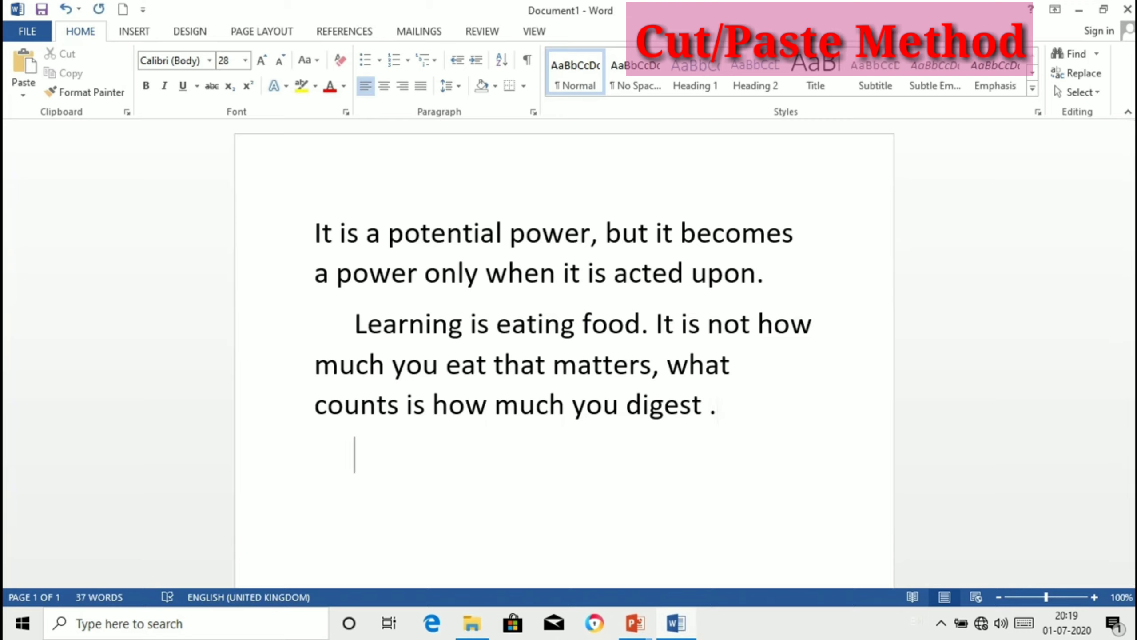
left_click(26, 85)
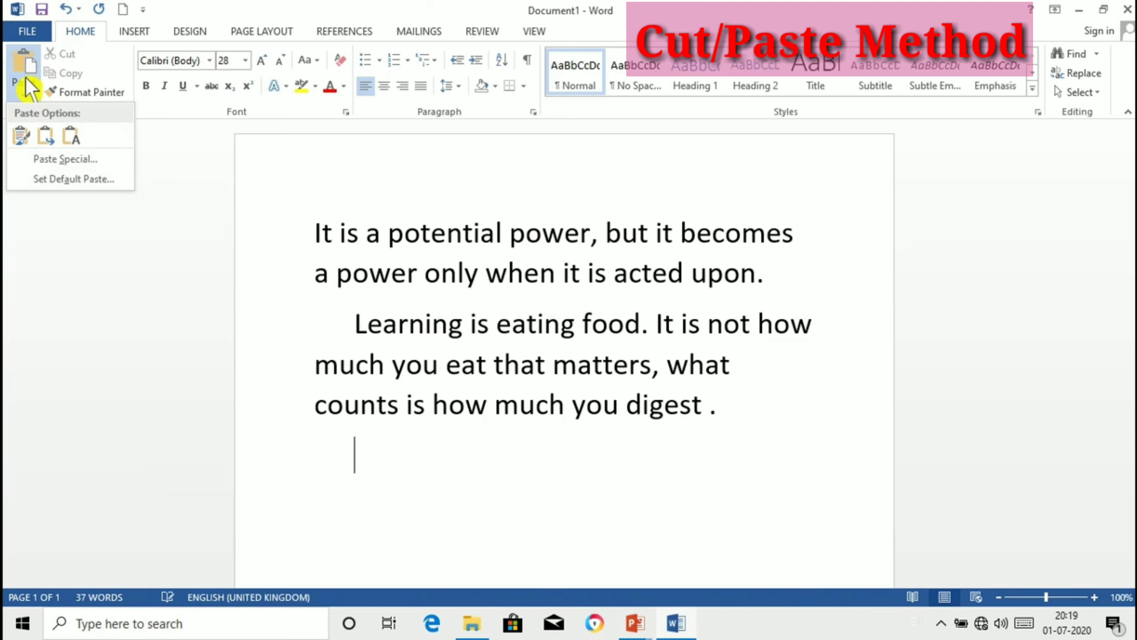
left_click(25, 75)
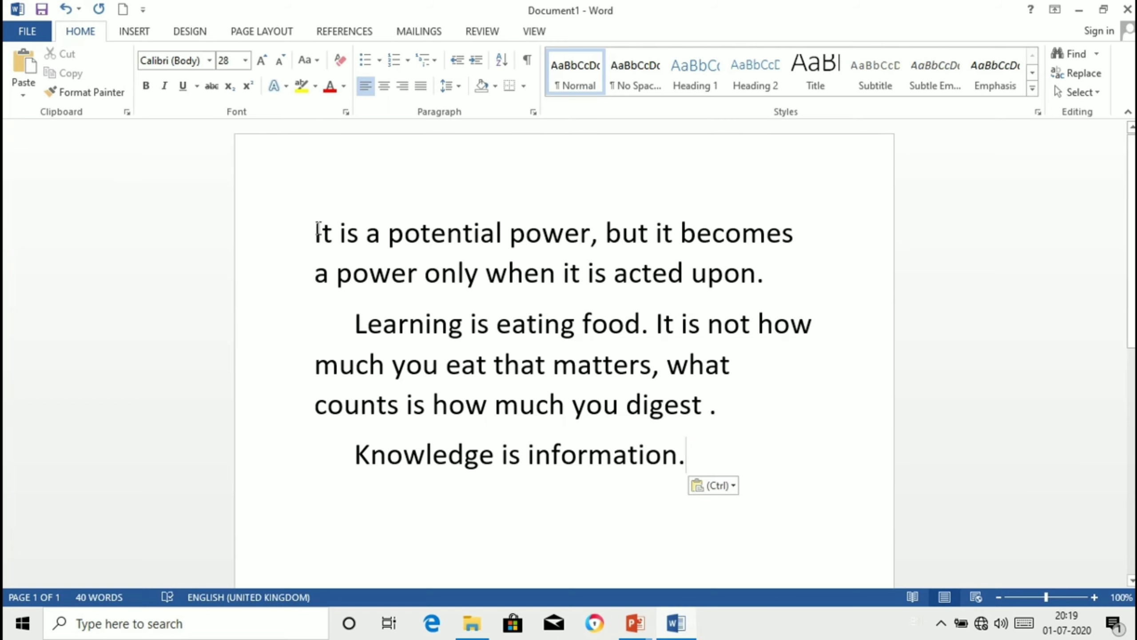
Cut the potential-power paragraph with Ctrl+X and paste it right after 'Knowledge is information.'
left_click_drag(315, 233, 783, 283)
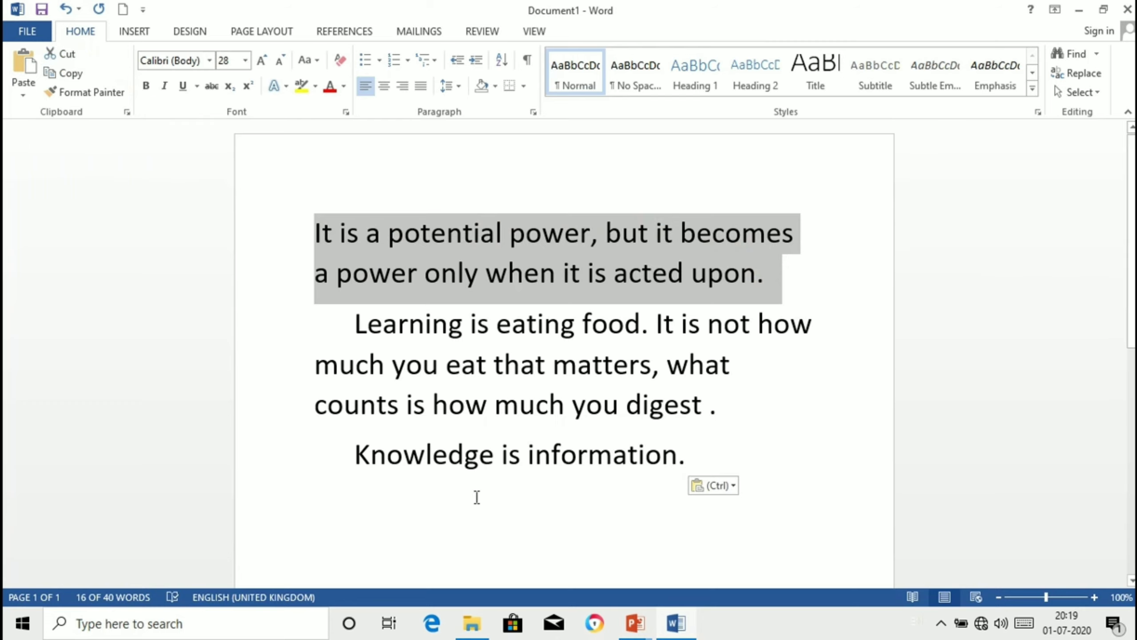
key("ctrl+x")
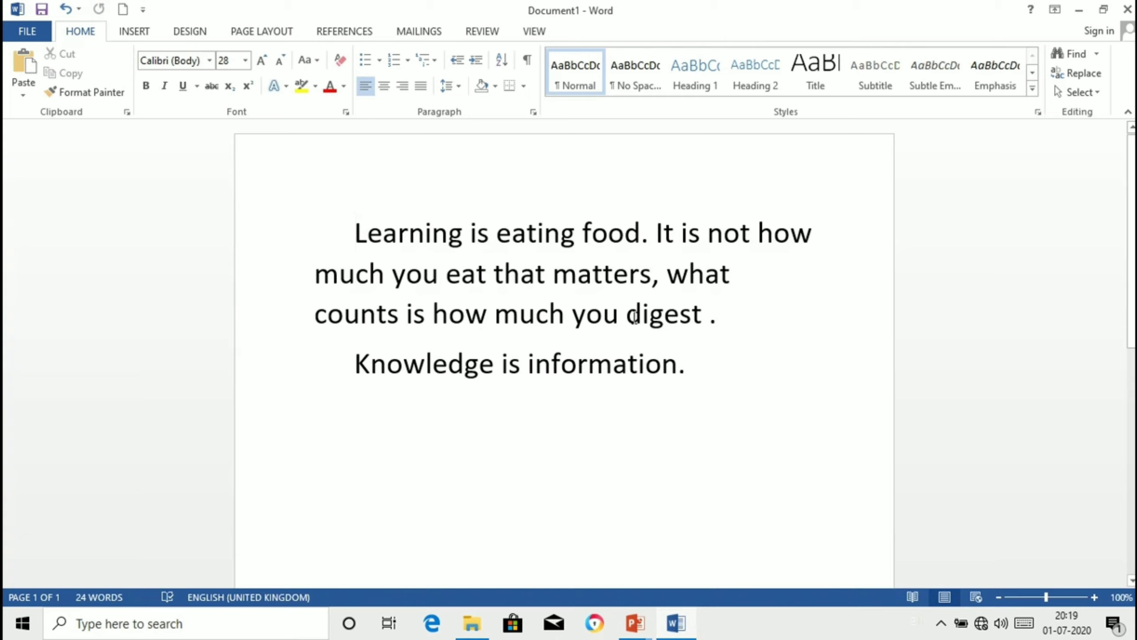
left_click(706, 367)
key("ctrl+v")
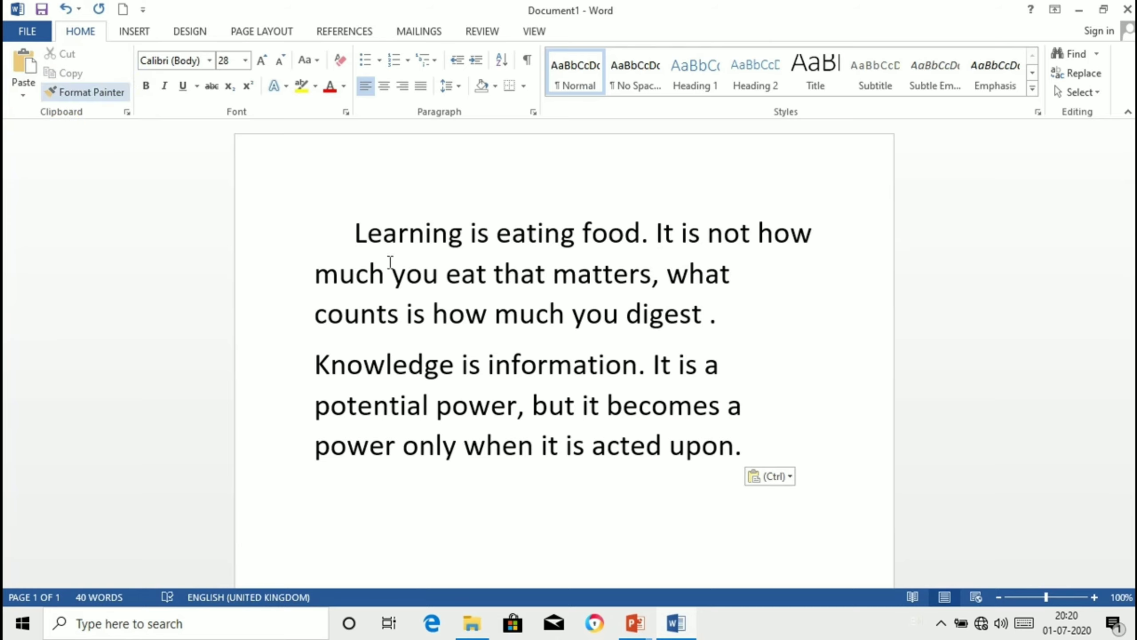
left_click(356, 229)
left_click_drag(491, 233, 659, 233)
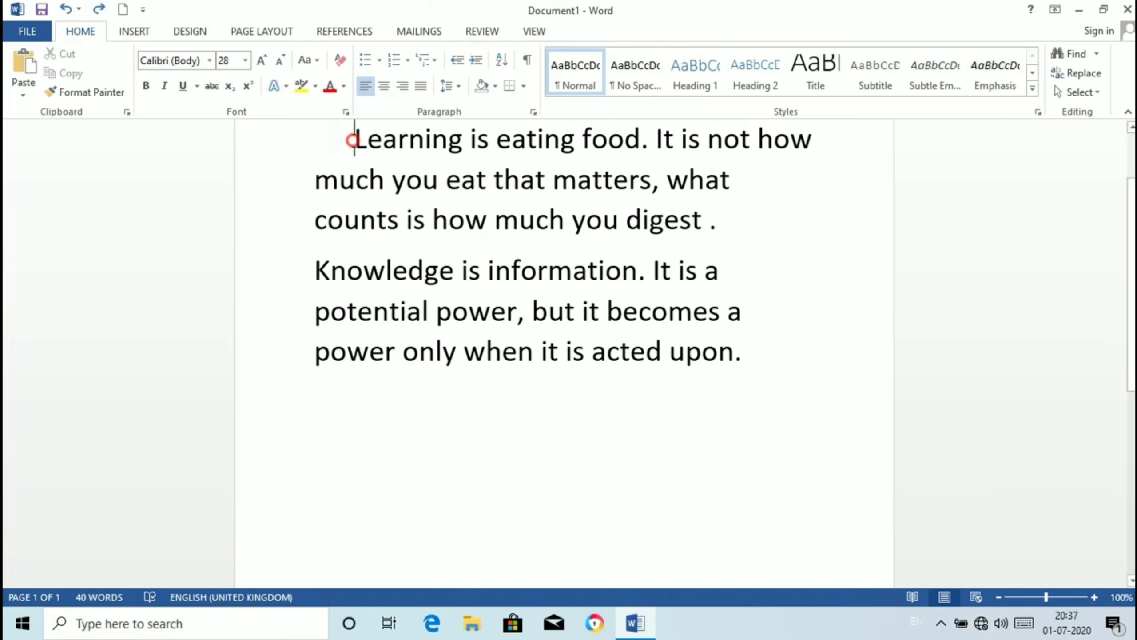
Copy the 'Learning is eating food' paragraph and place the cursor on the empty line below
left_click_drag(353, 142, 810, 234)
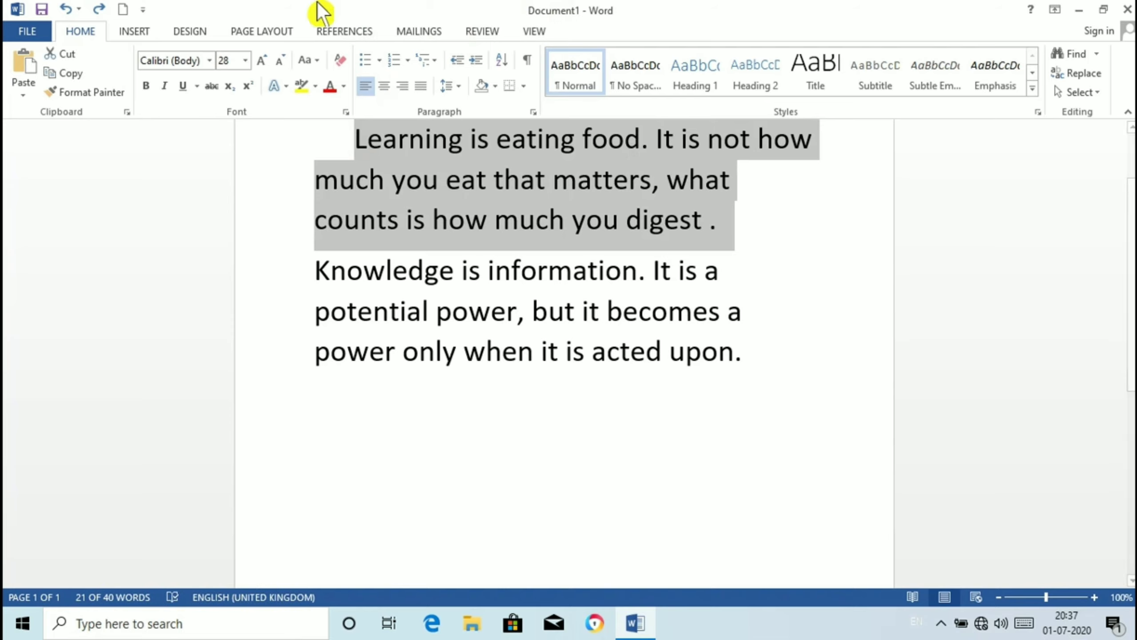
left_click(88, 72)
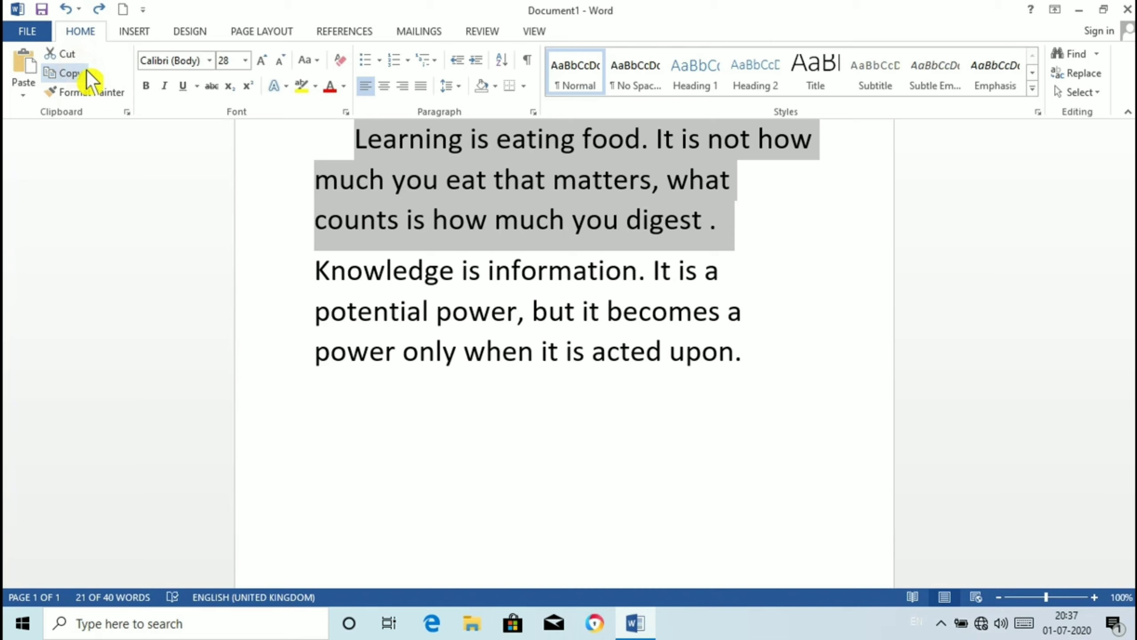
left_click(315, 401)
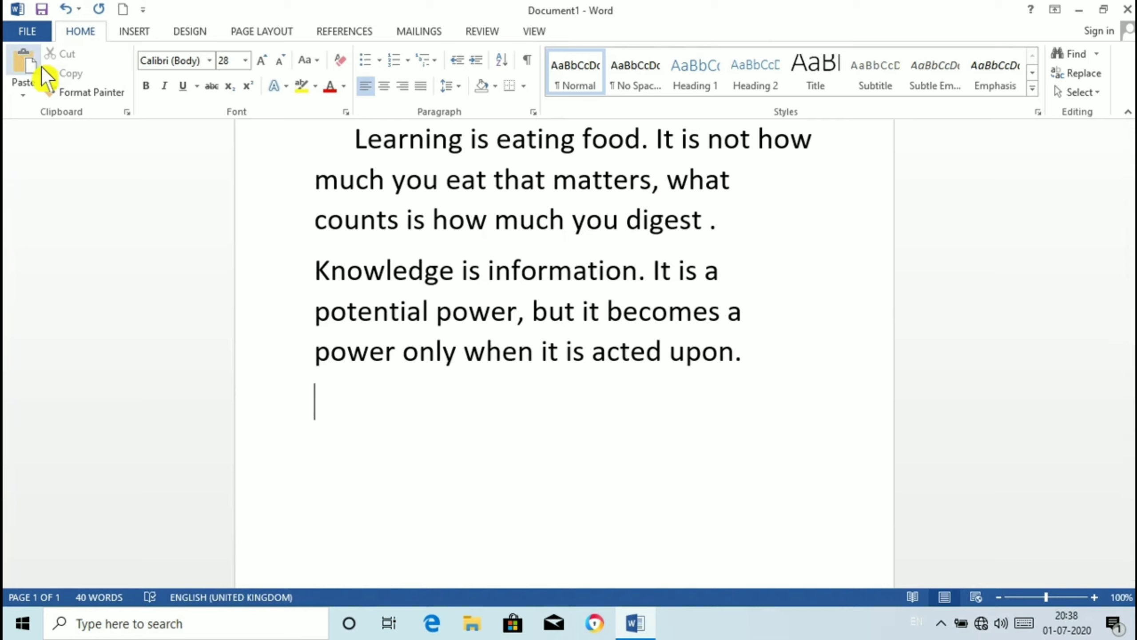
Paste the Learning paragraph six times, spilling onto page 2 for 166 words
left_click(25, 68)
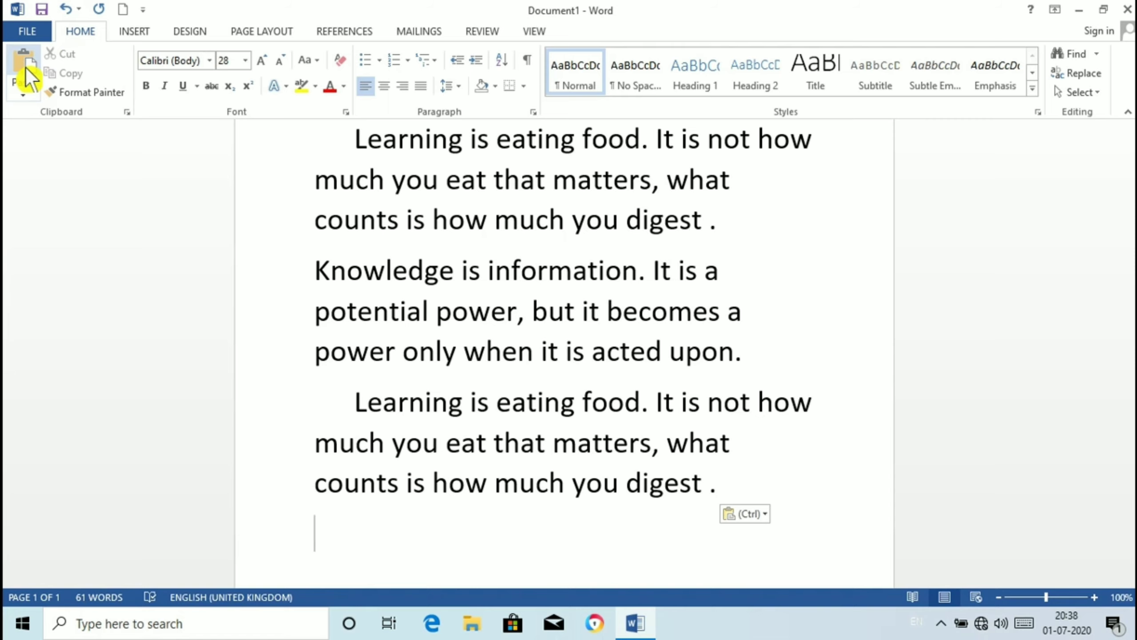
left_click(26, 68)
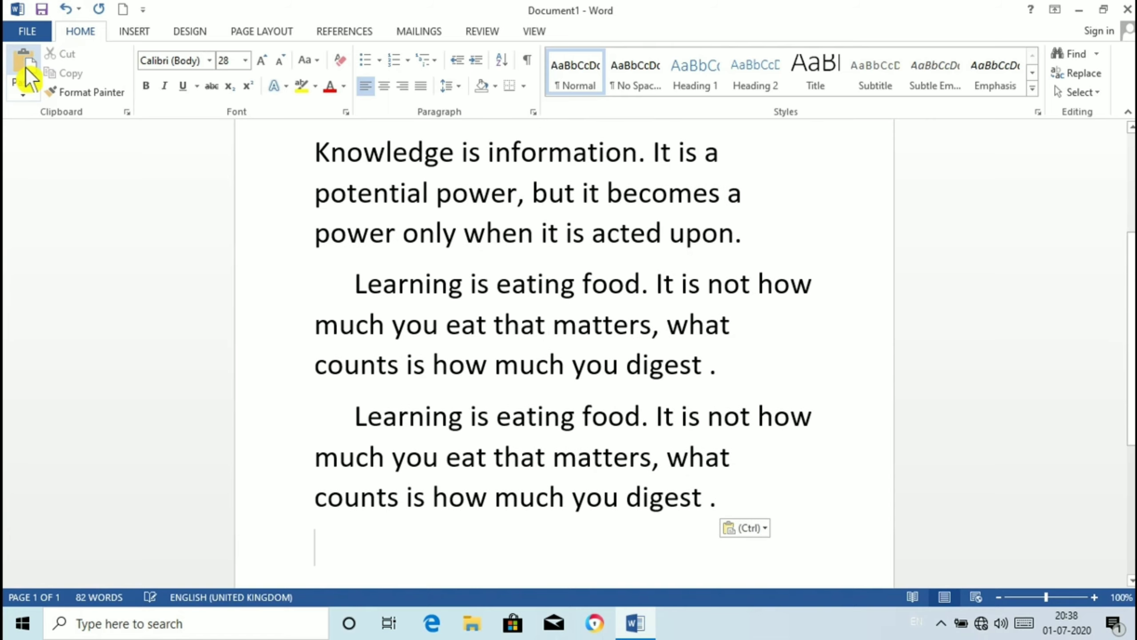
left_click(25, 67)
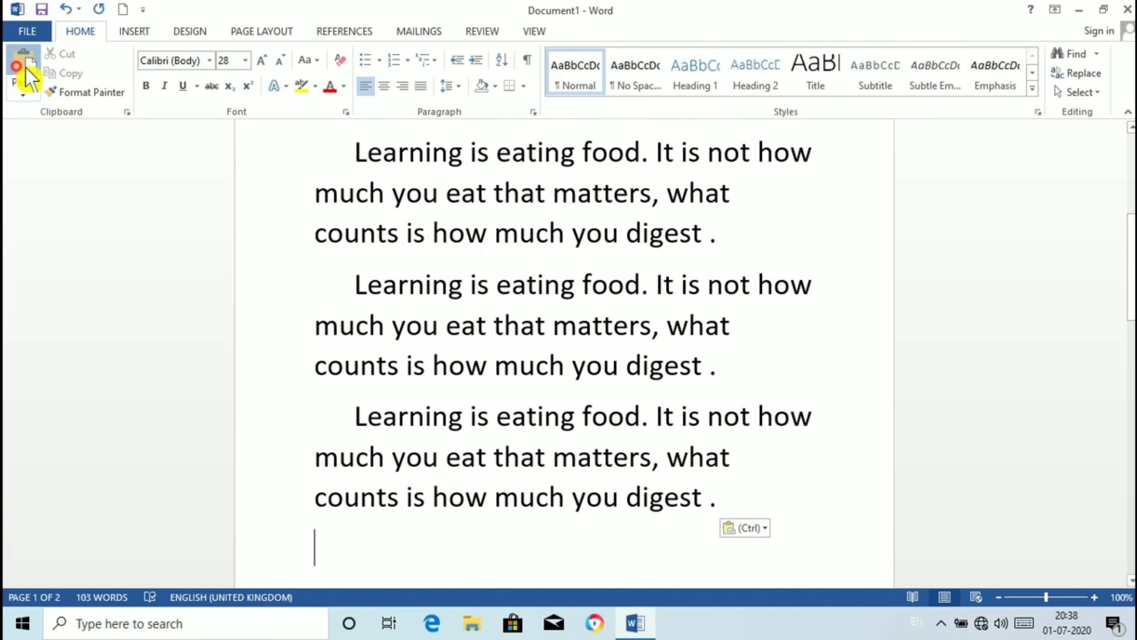
left_click(26, 67)
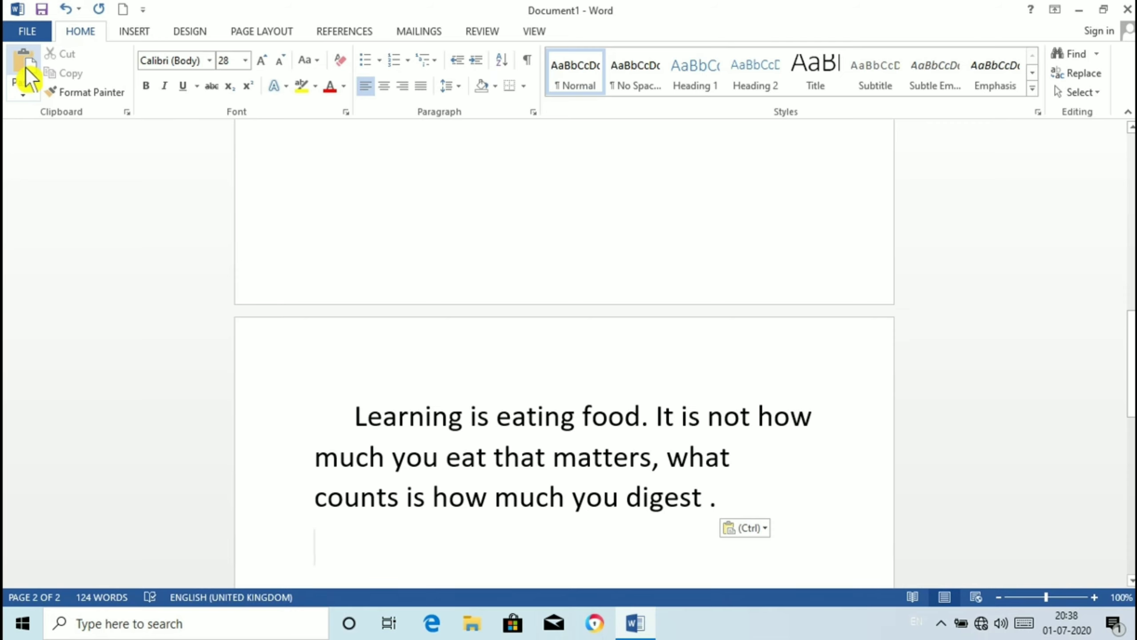
left_click(26, 68)
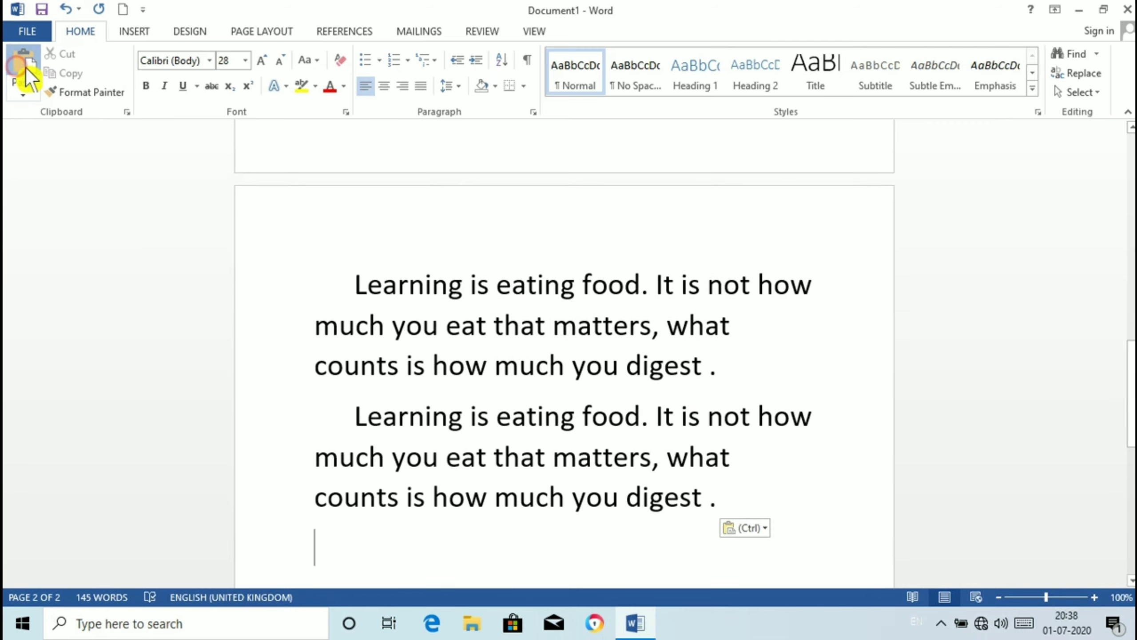
left_click(26, 68)
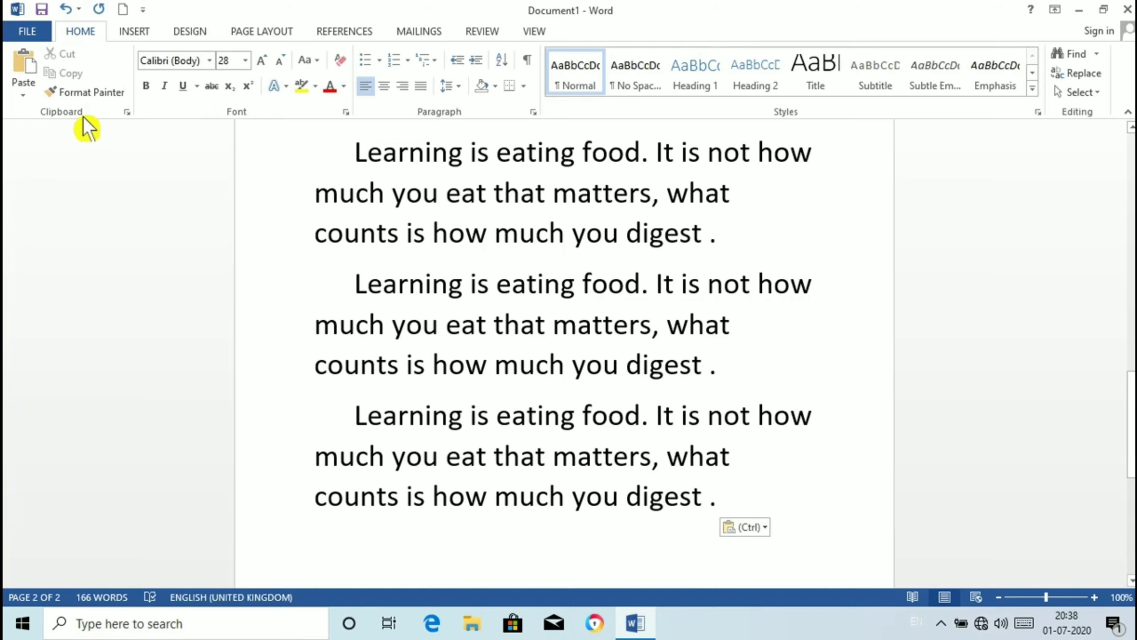
Create a new blank document, Document3, from the File > New view
left_click(40, 34)
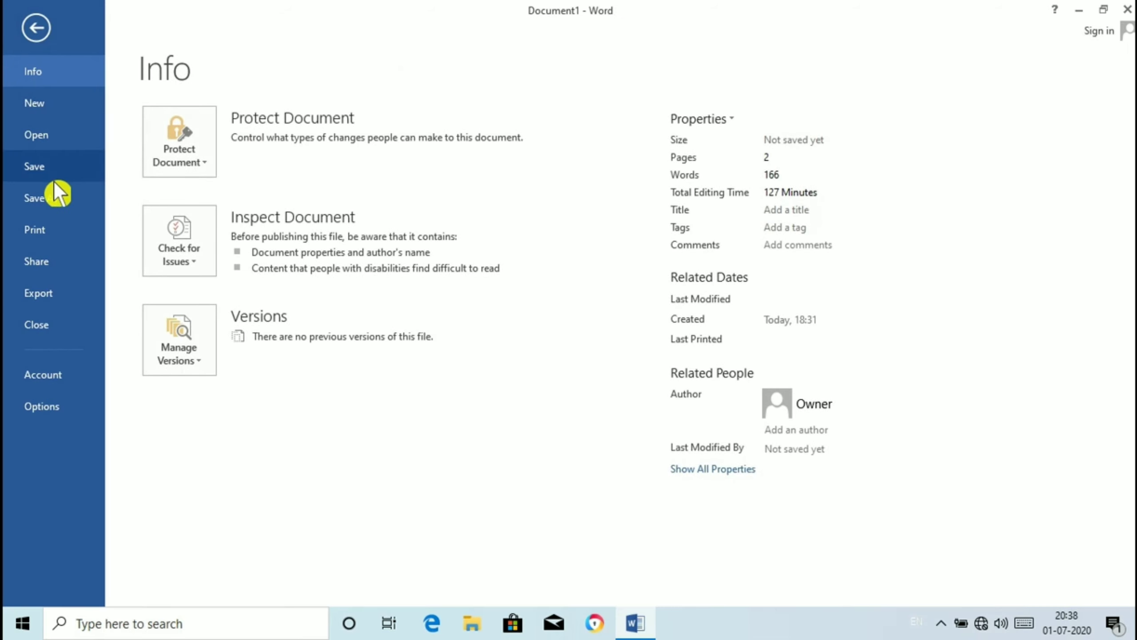
left_click(46, 103)
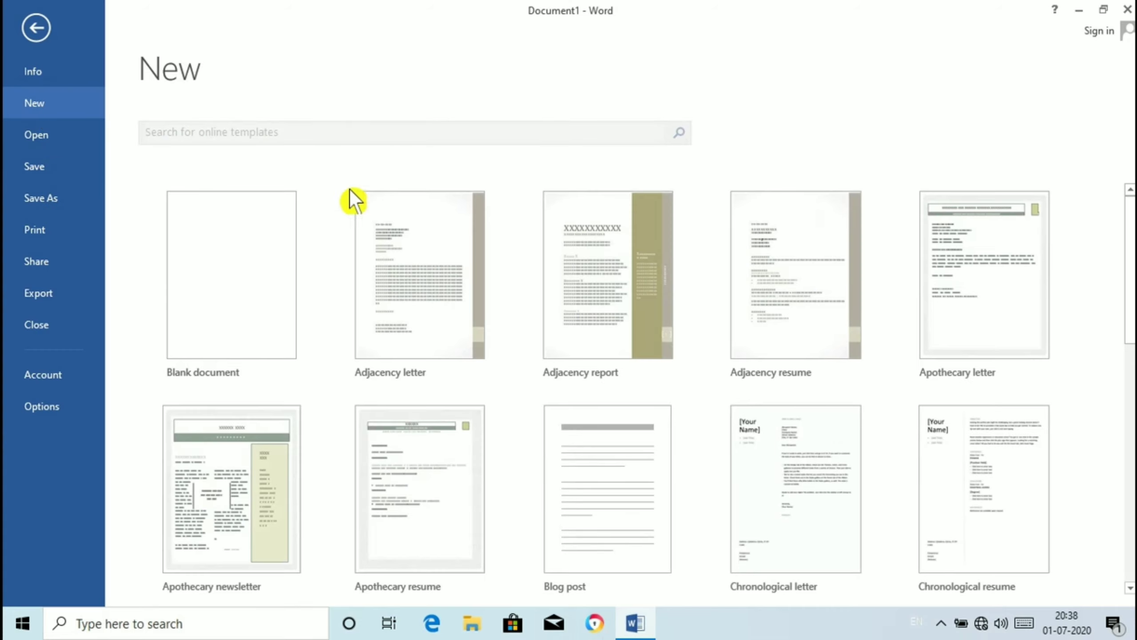
left_click(239, 281)
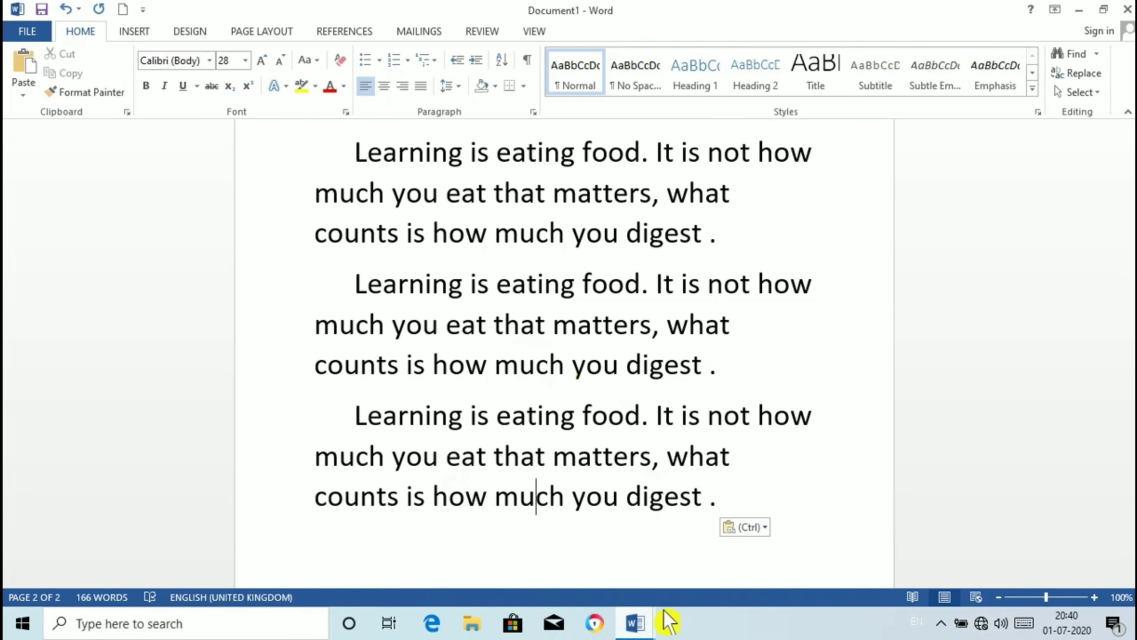
mouse_move(645, 625)
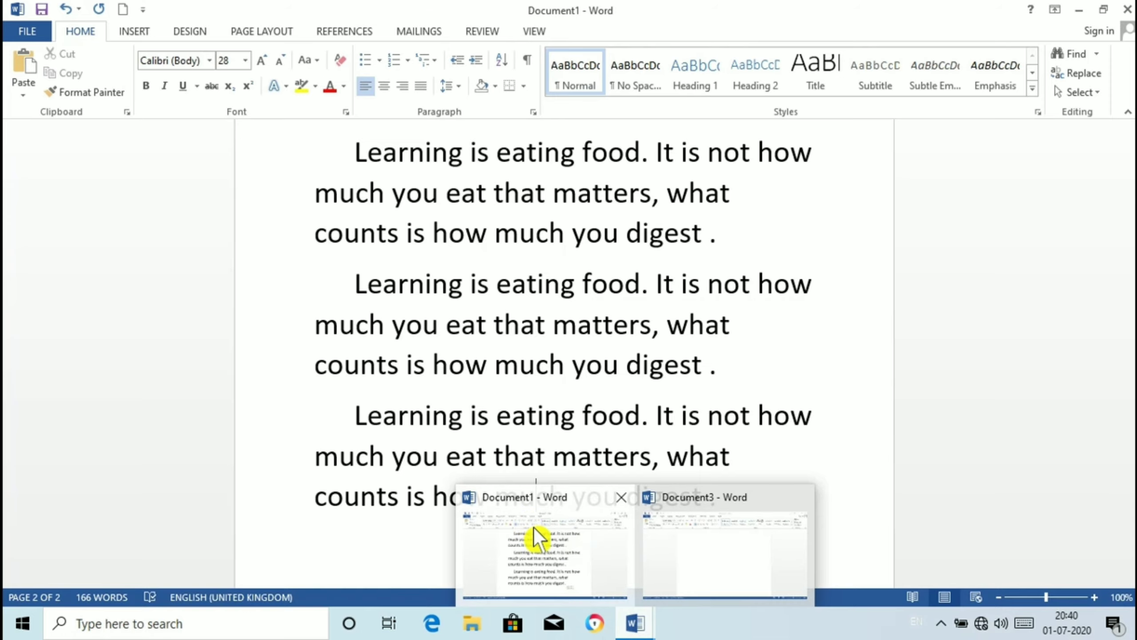
Paste the copied Learning paragraph into the blank Document3
left_click(722, 542)
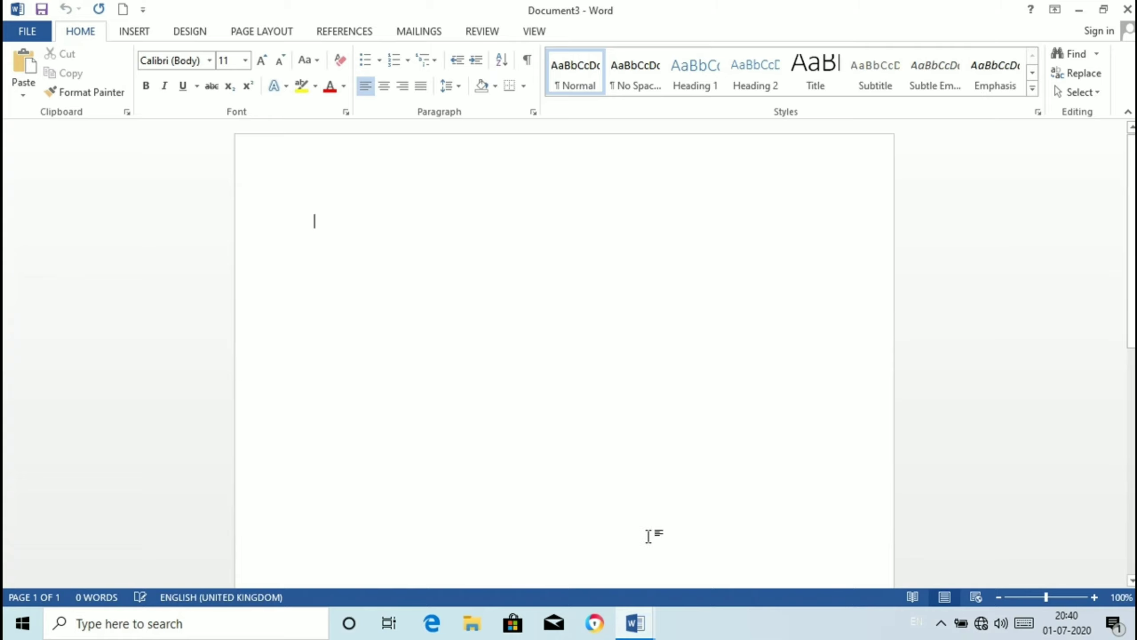
left_click(635, 622)
left_click(569, 553)
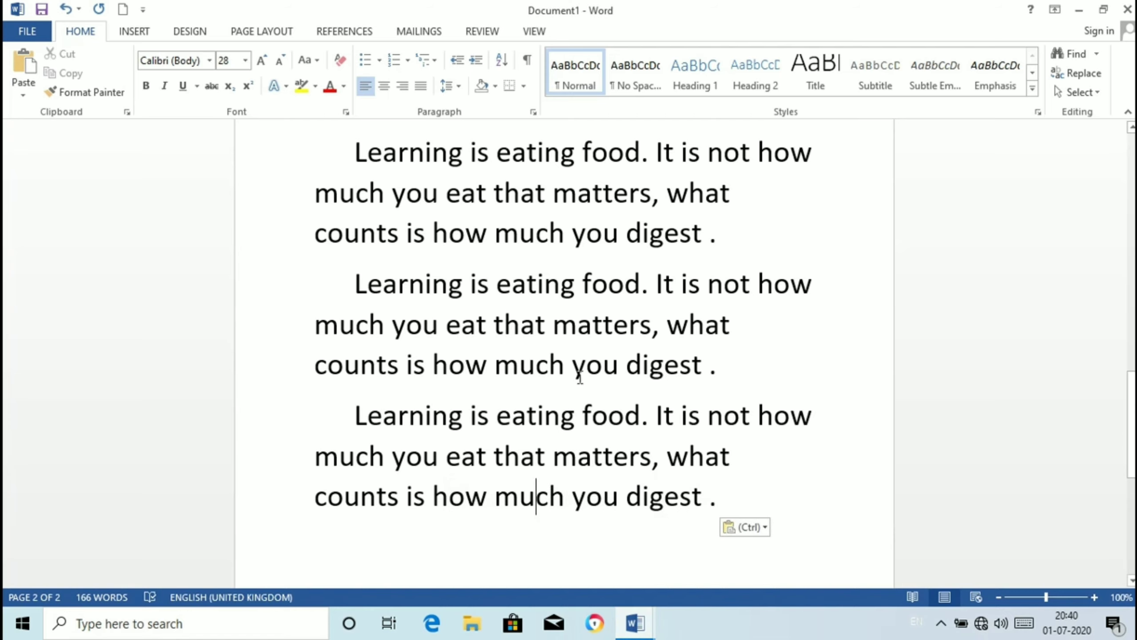
left_click(634, 622)
left_click(717, 544)
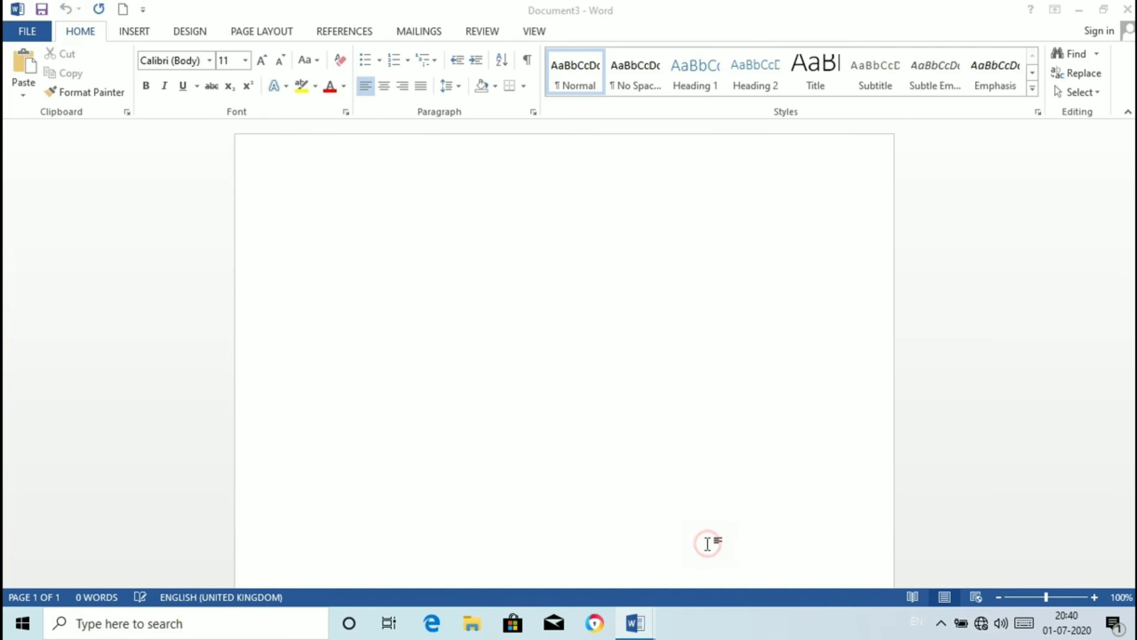
left_click(25, 71)
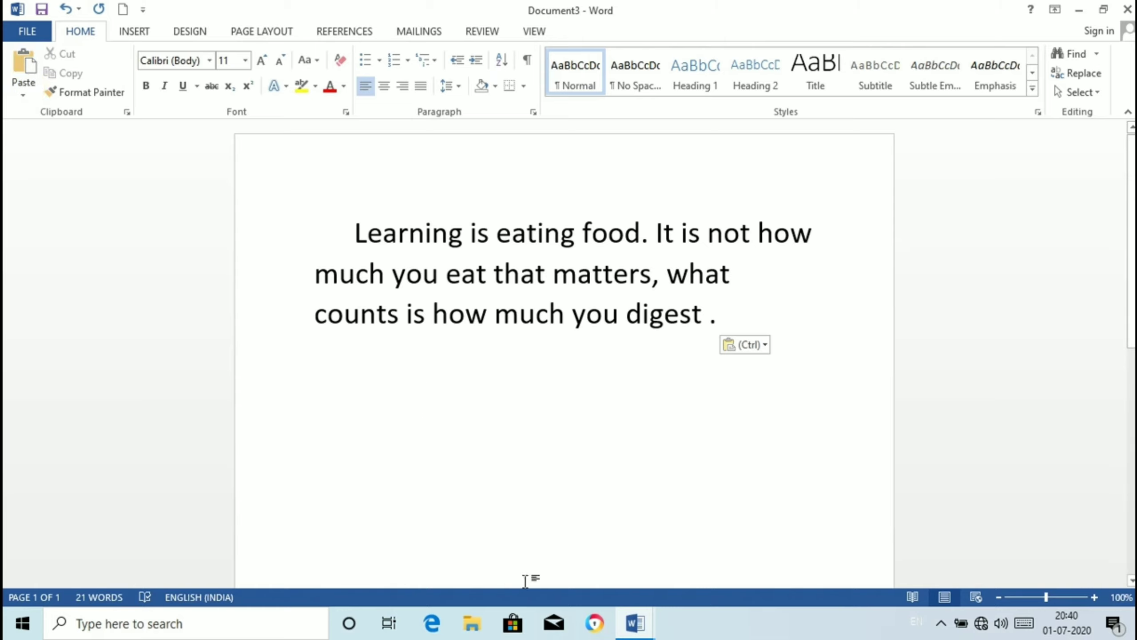
Switch to Document1 and then back to Document3 via the taskbar previews
left_click(631, 627)
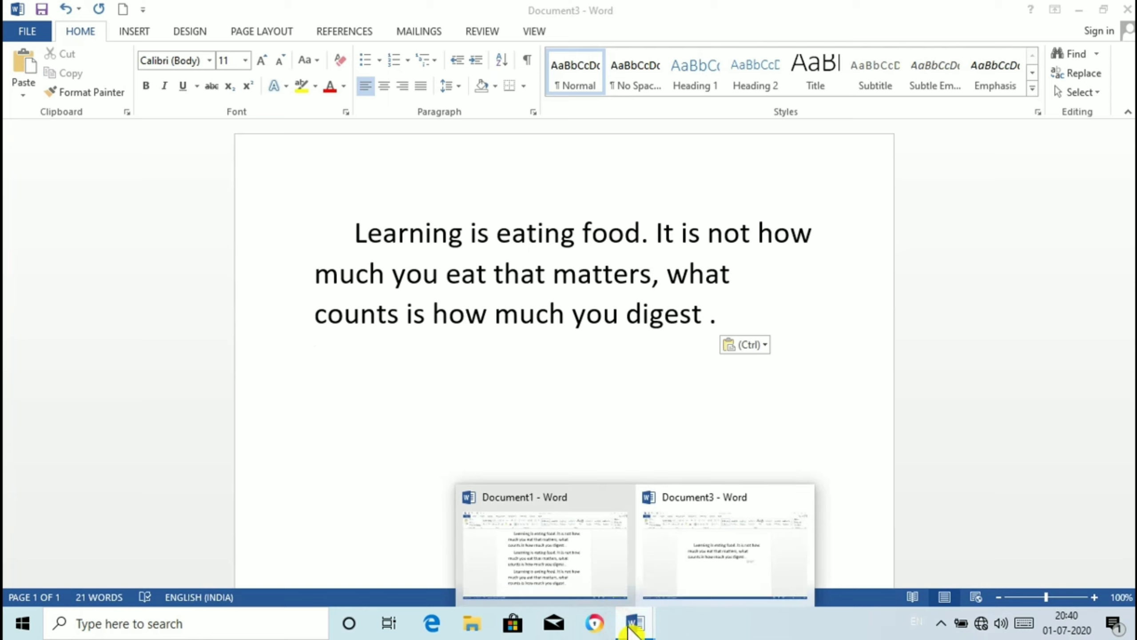
left_click(557, 544)
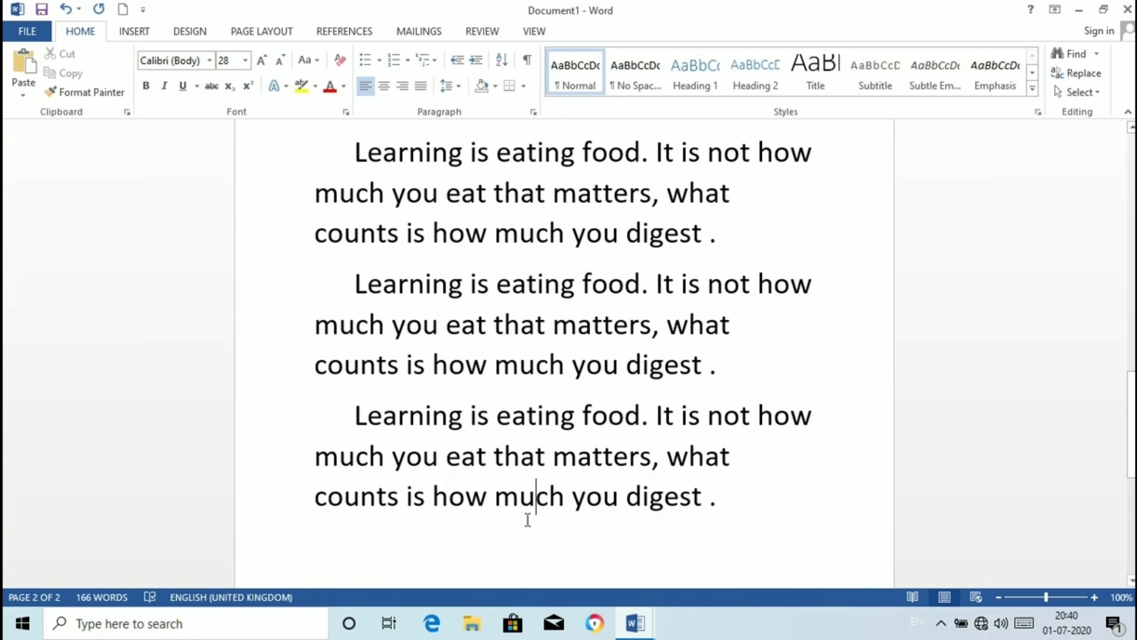
left_click(636, 623)
left_click(685, 571)
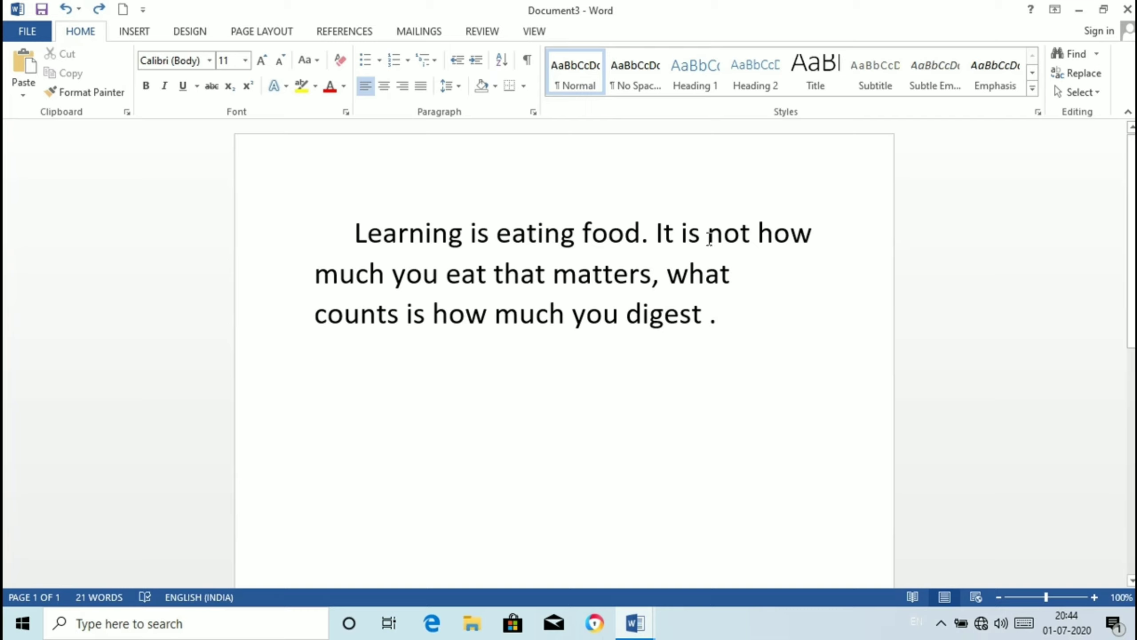
Delete 'digest' and backspace over the preceding letters so the paragraph ends 'counts is how m.'
double_click(668, 319)
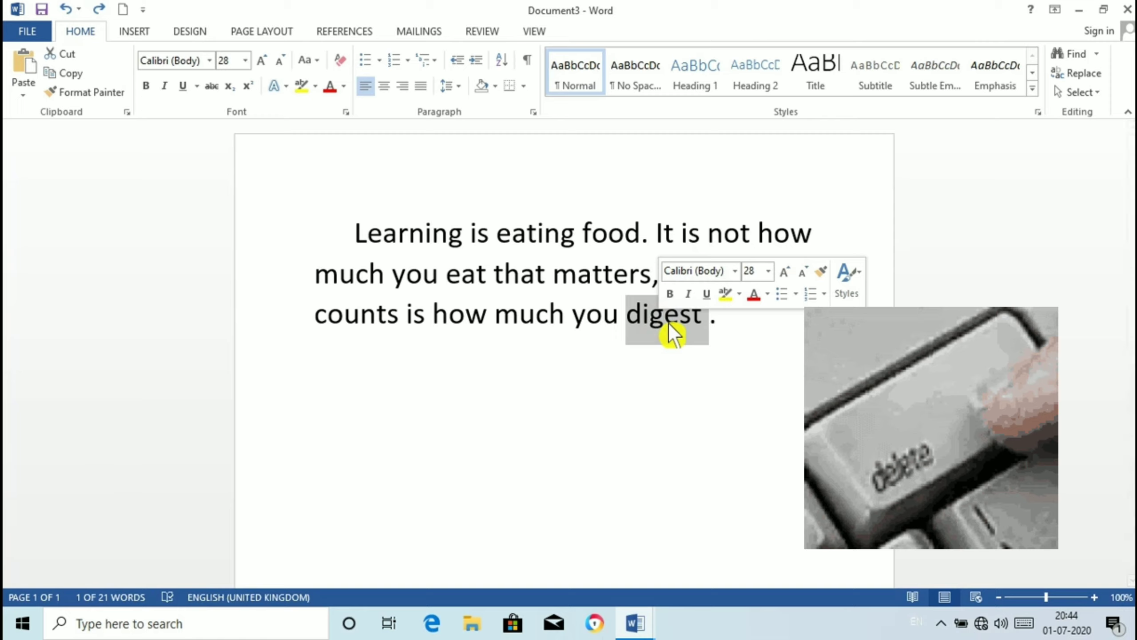
key("Delete")
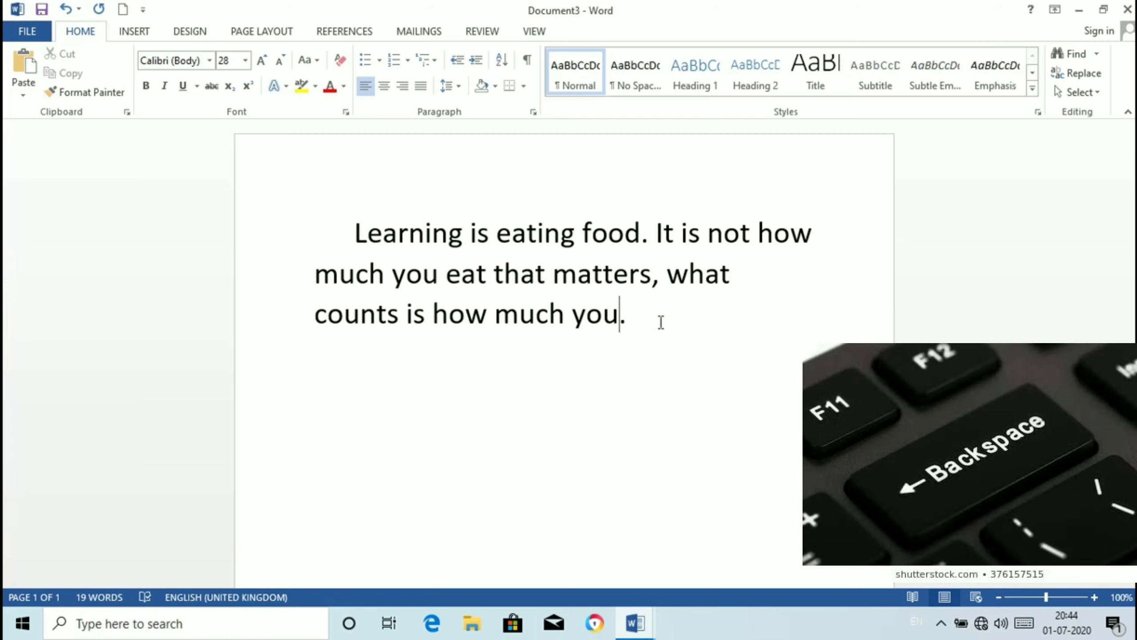
key("BackSpace")
key("BackSpace")
key("BackSpace")
key("BackSpace")
key("BackSpace")
key("BackSpace")
key("BackSpace")
key("BackSpace")
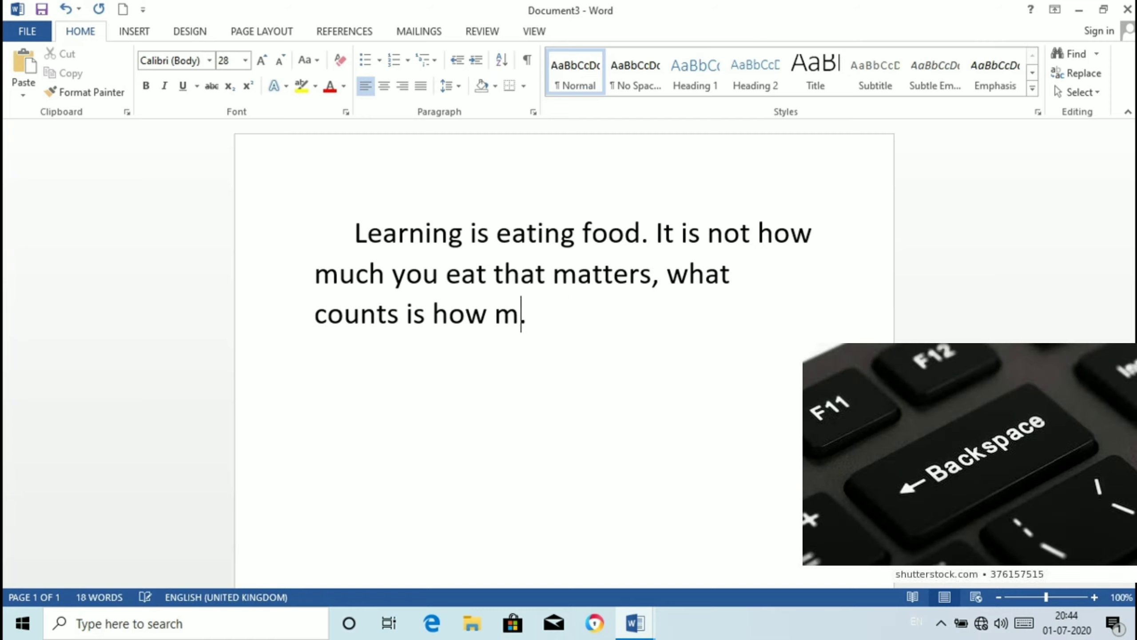
key("BackSpace")
key("BackSpace")
key("BackSpace")
key("BackSpace")
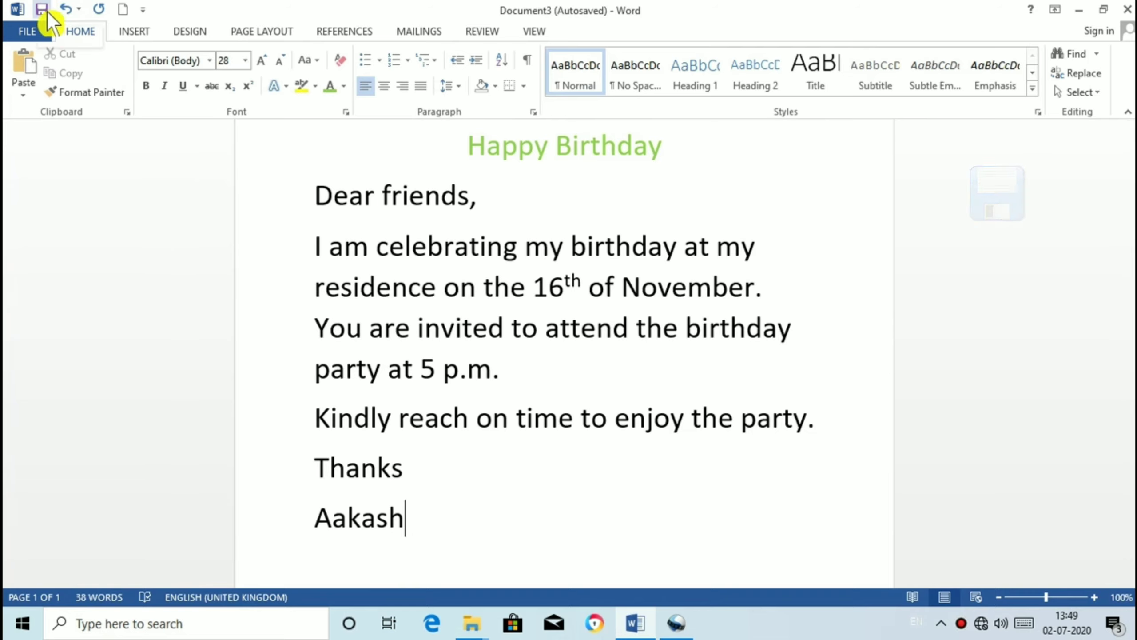
Save the 38-word invitation letter to the Desktop under the name 'Happy Birthday'
left_click(37, 36)
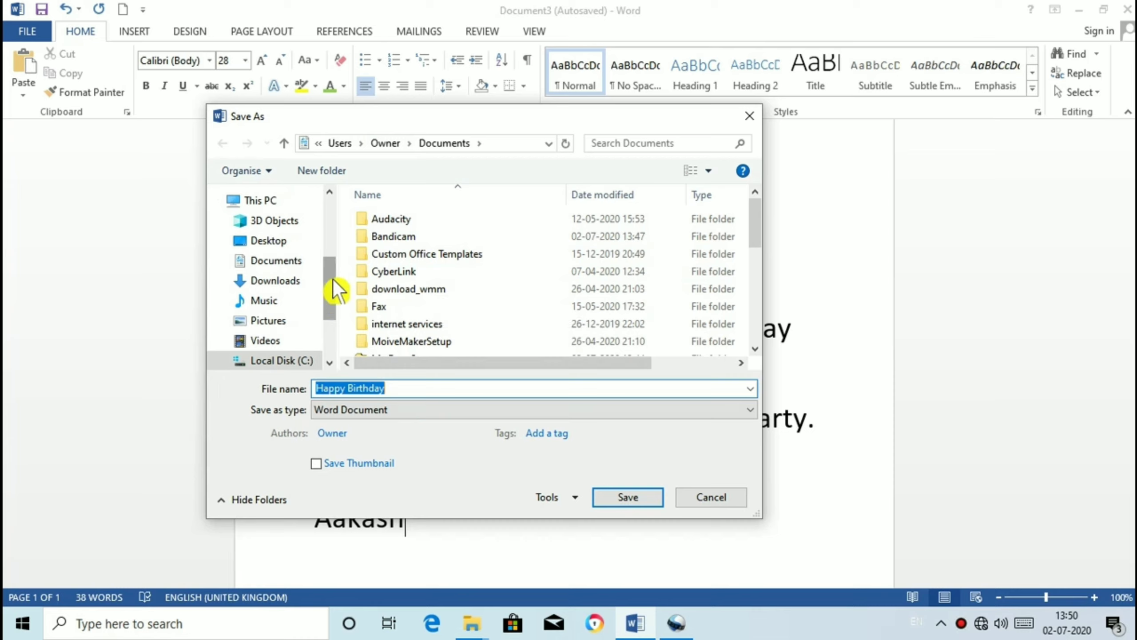
left_click(278, 261)
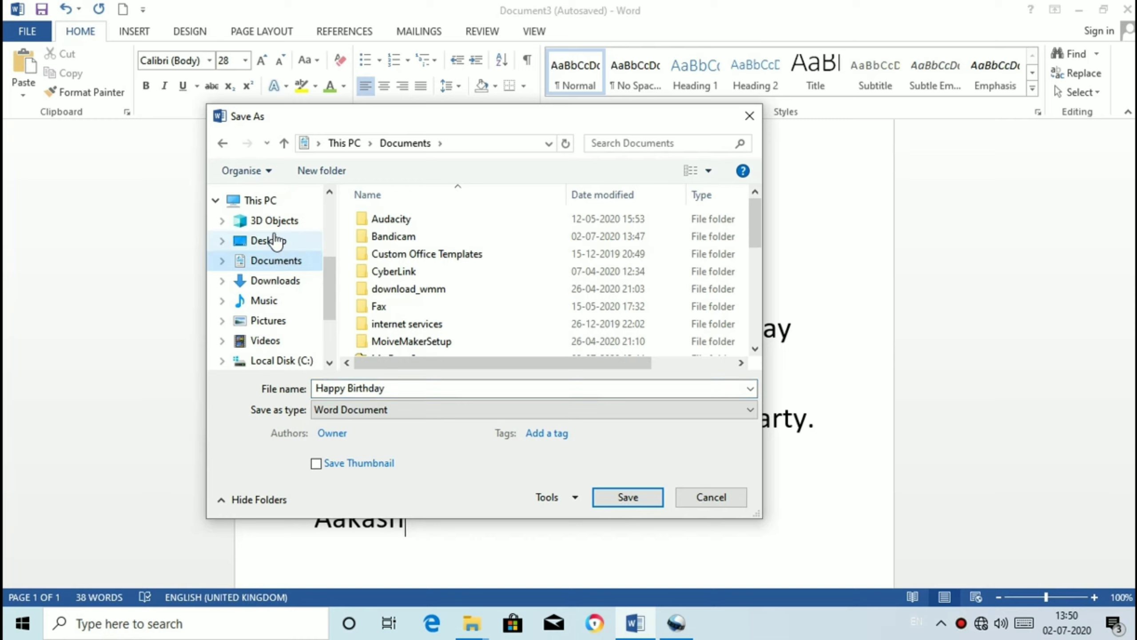
left_click(273, 237)
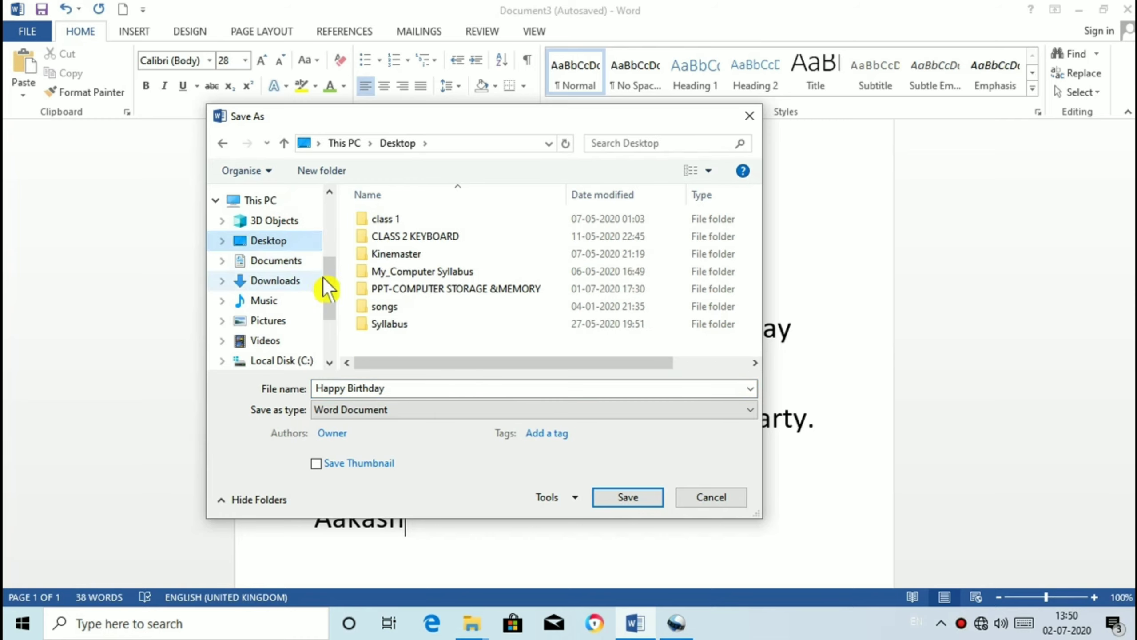
left_click(641, 498)
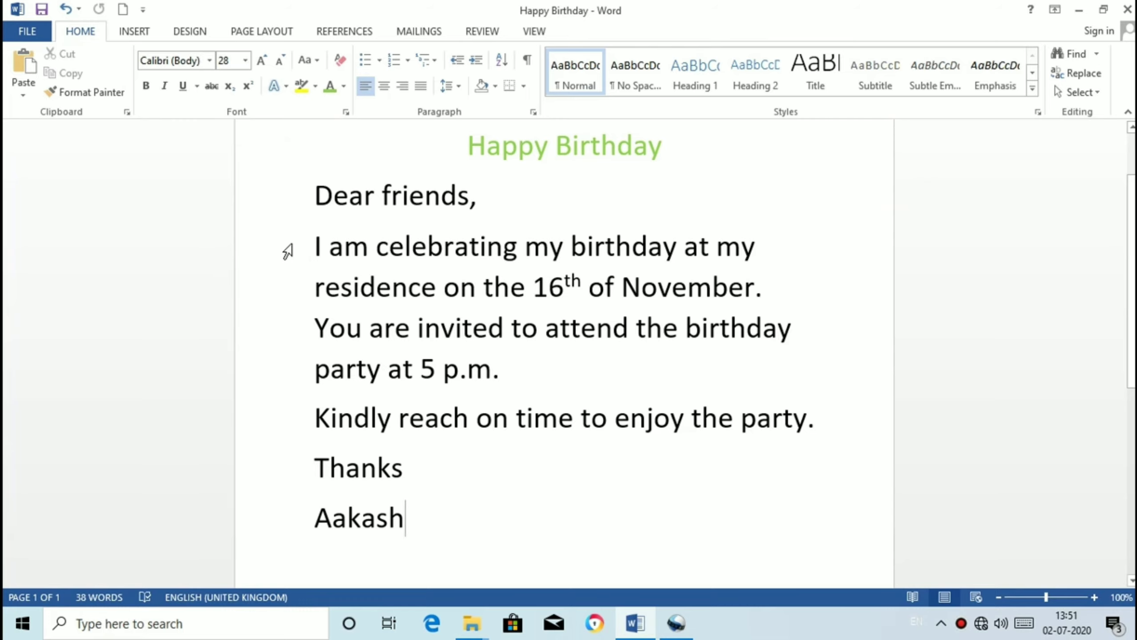
Open the Save As page for the Happy Birthday file, with Desktop as the current folder
left_click(26, 36)
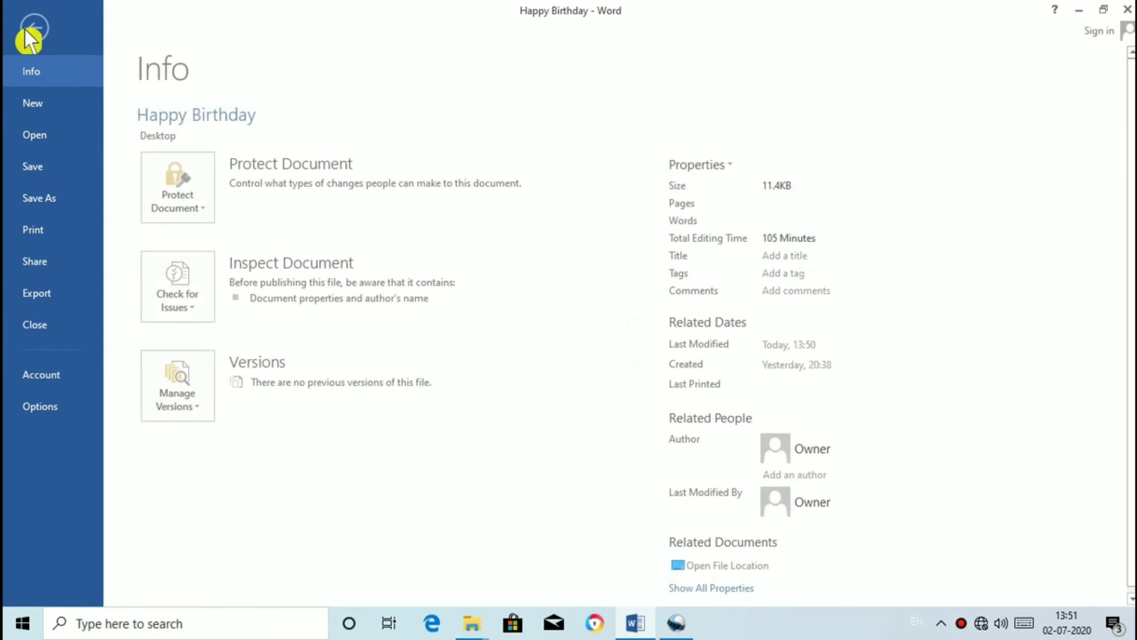
left_click(60, 197)
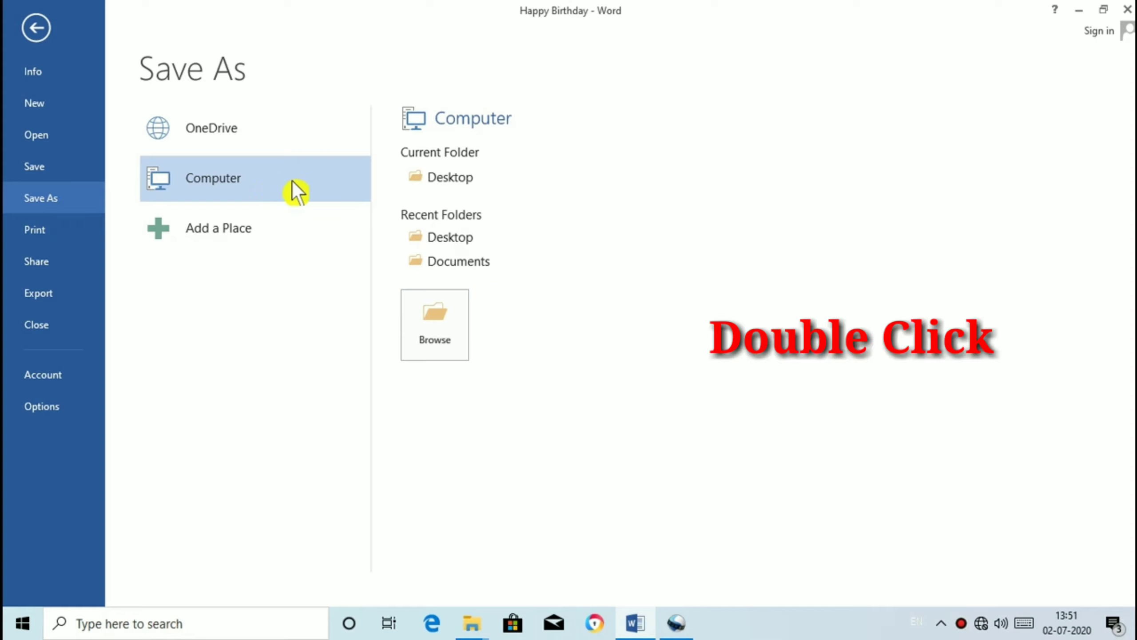
Save the letter to the Desktop with the file name 'Birthday Invitation'
double_click(438, 326)
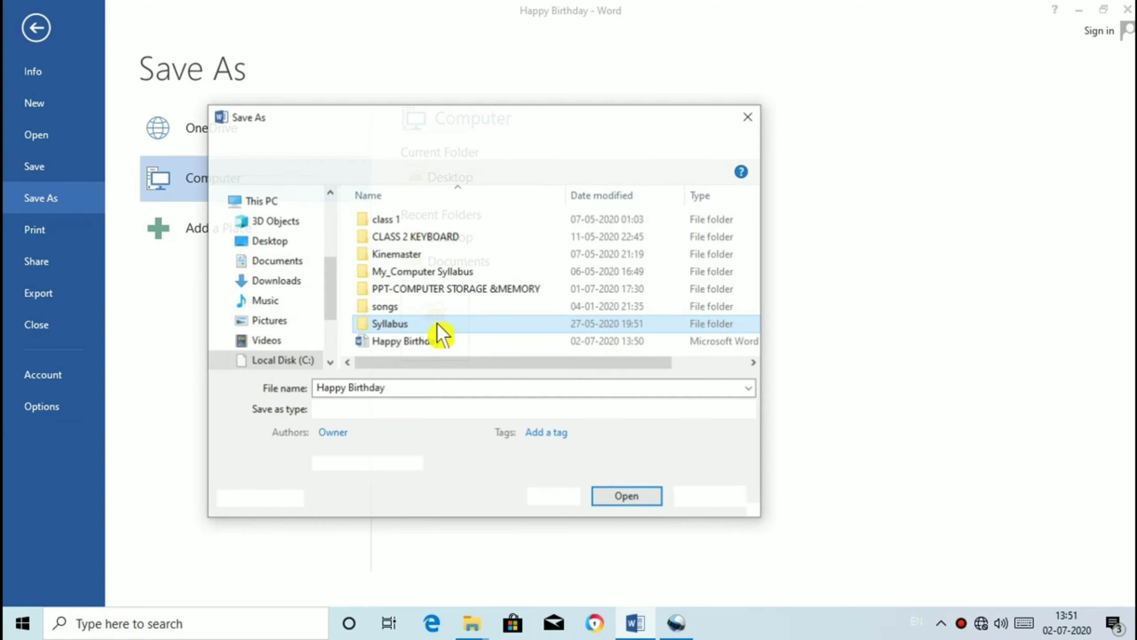
left_click(398, 389)
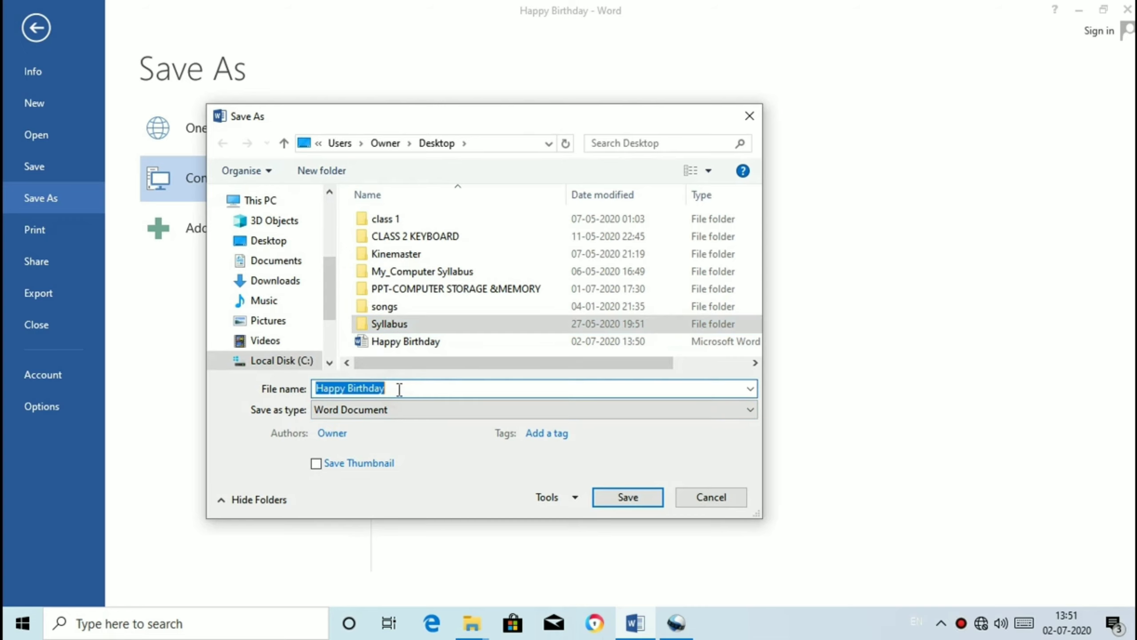
key("BackSpace")
type("Bi")
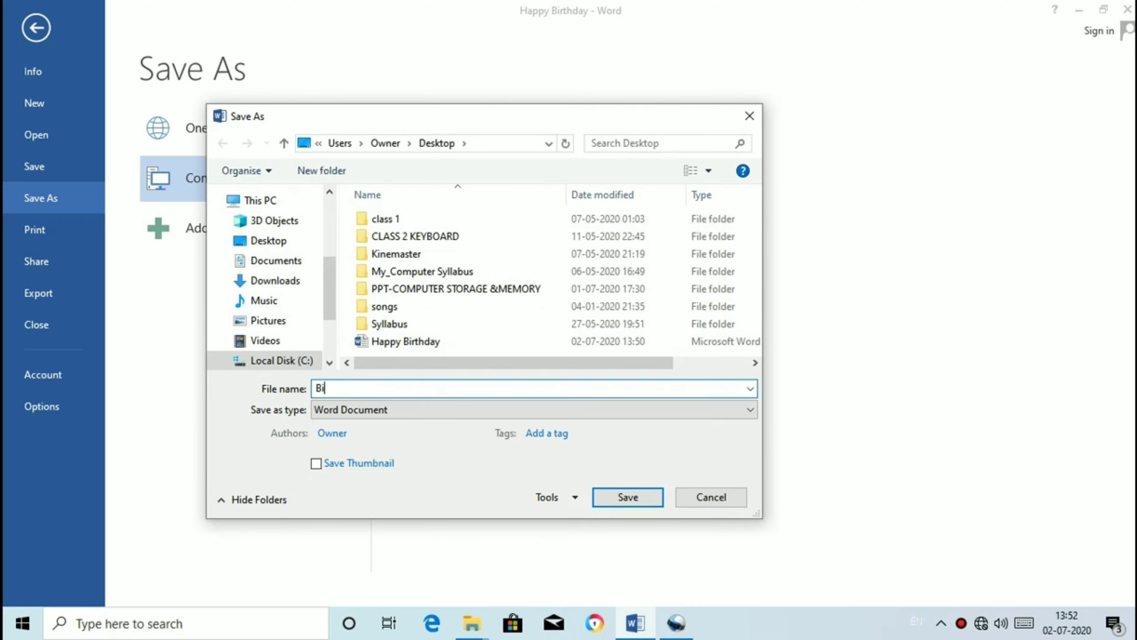
type("rthday Invitation")
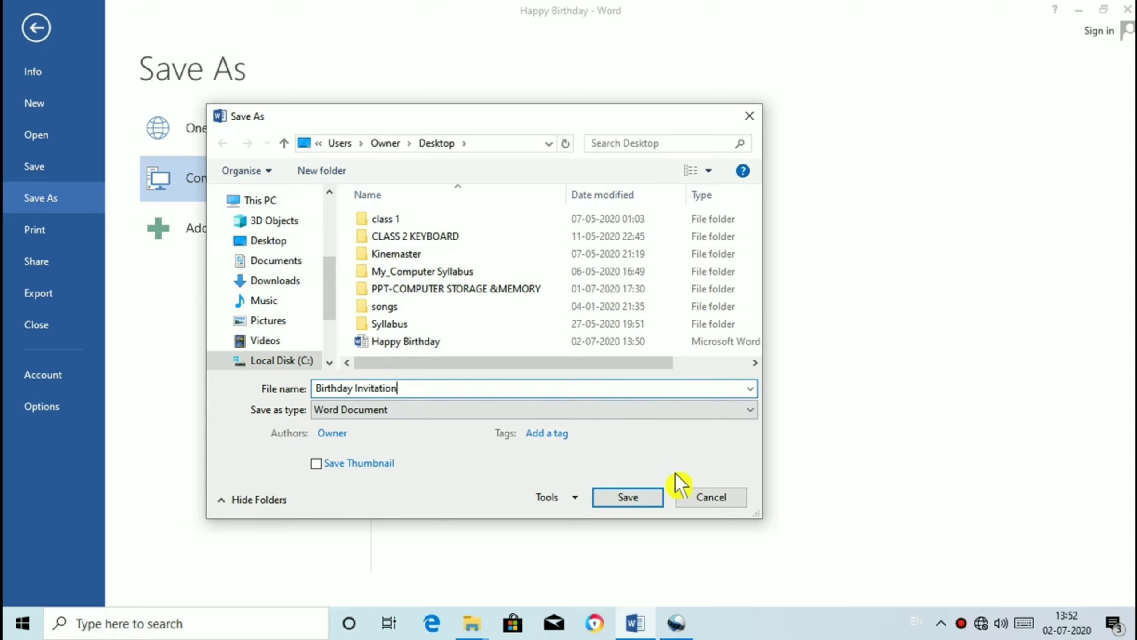
left_click(645, 499)
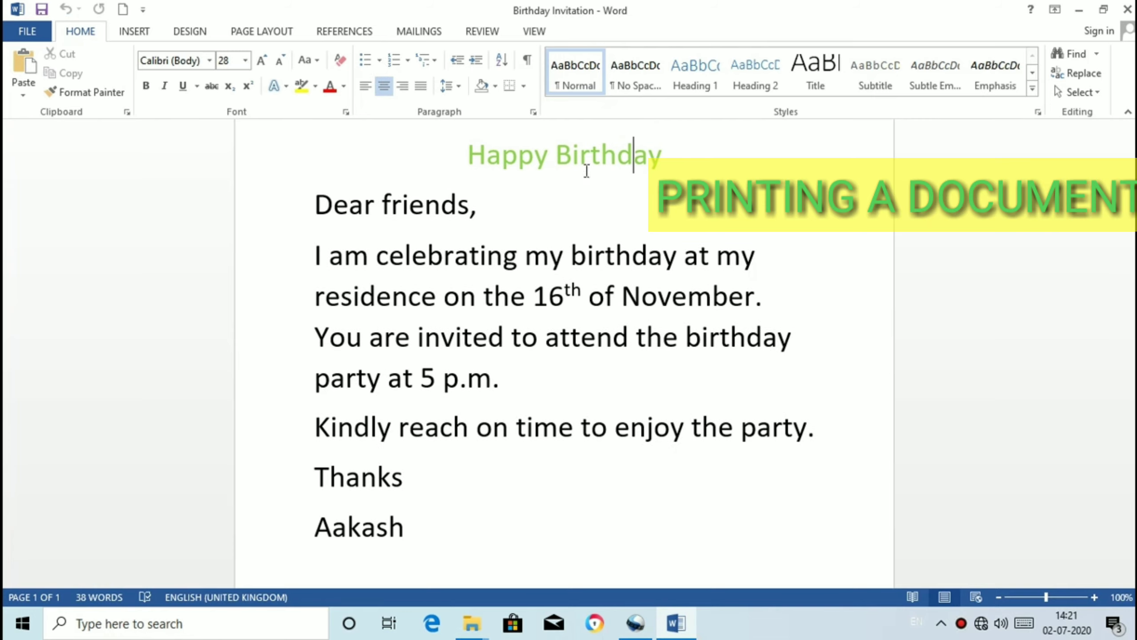
Send the Birthday Invitation letter to the printer from the File menu
left_click(31, 35)
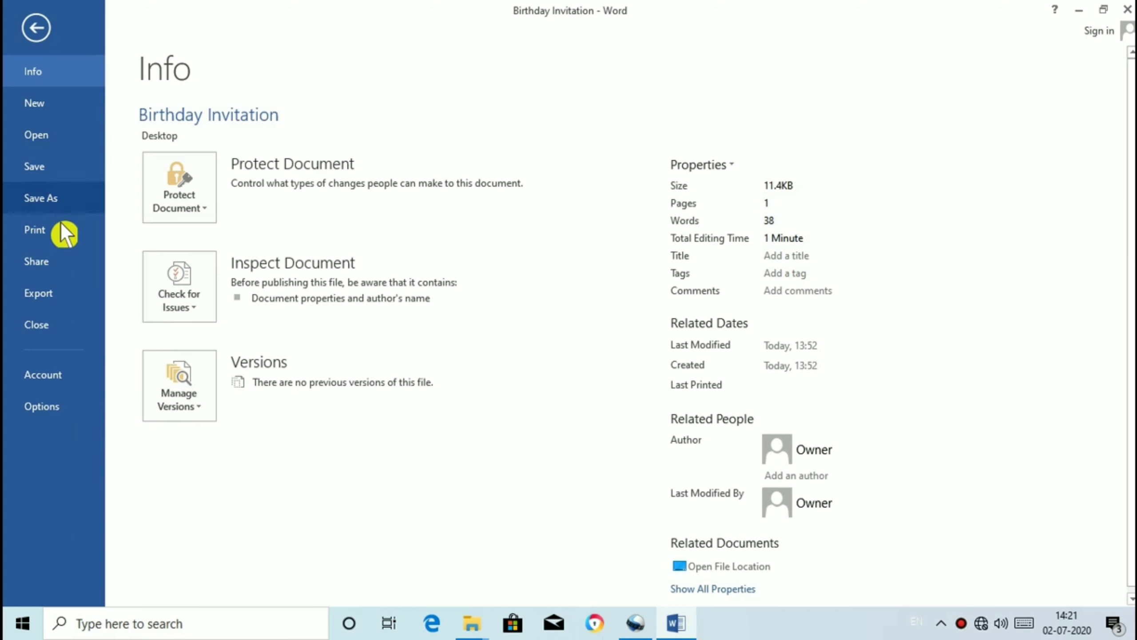
left_click(48, 227)
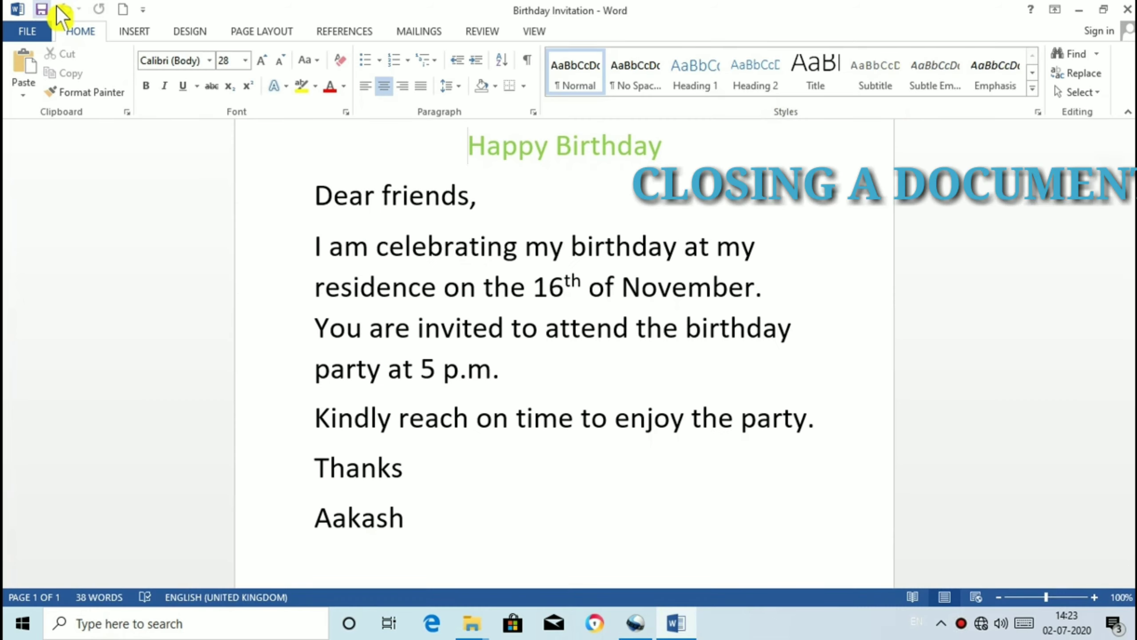
Close the Birthday Invitation document from the File menu, keeping Word open
left_click(18, 30)
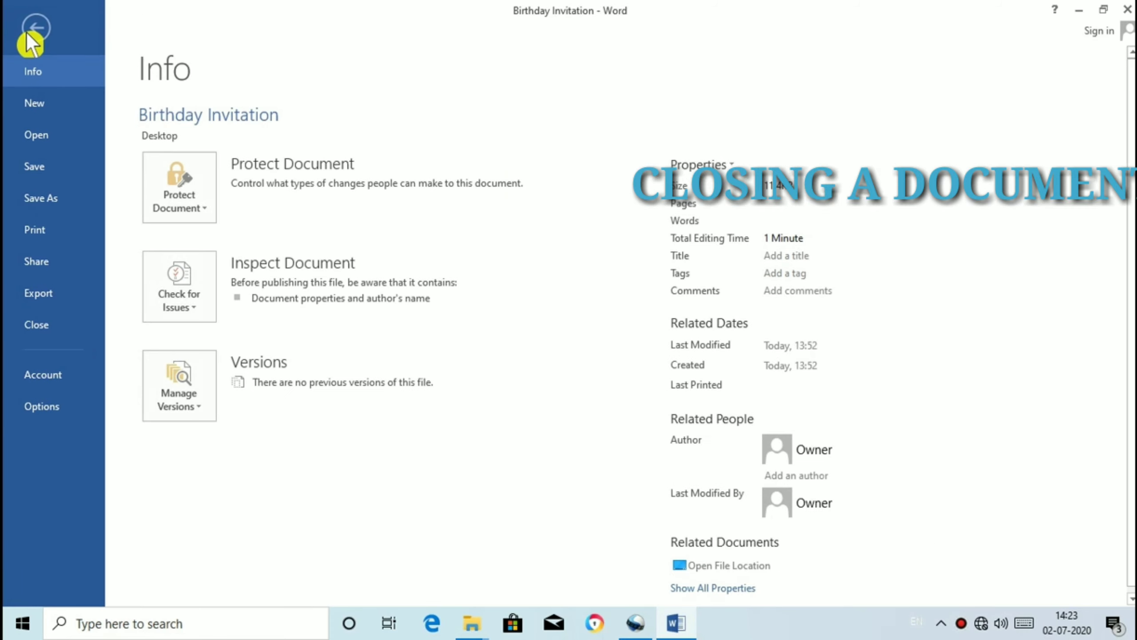
left_click(51, 329)
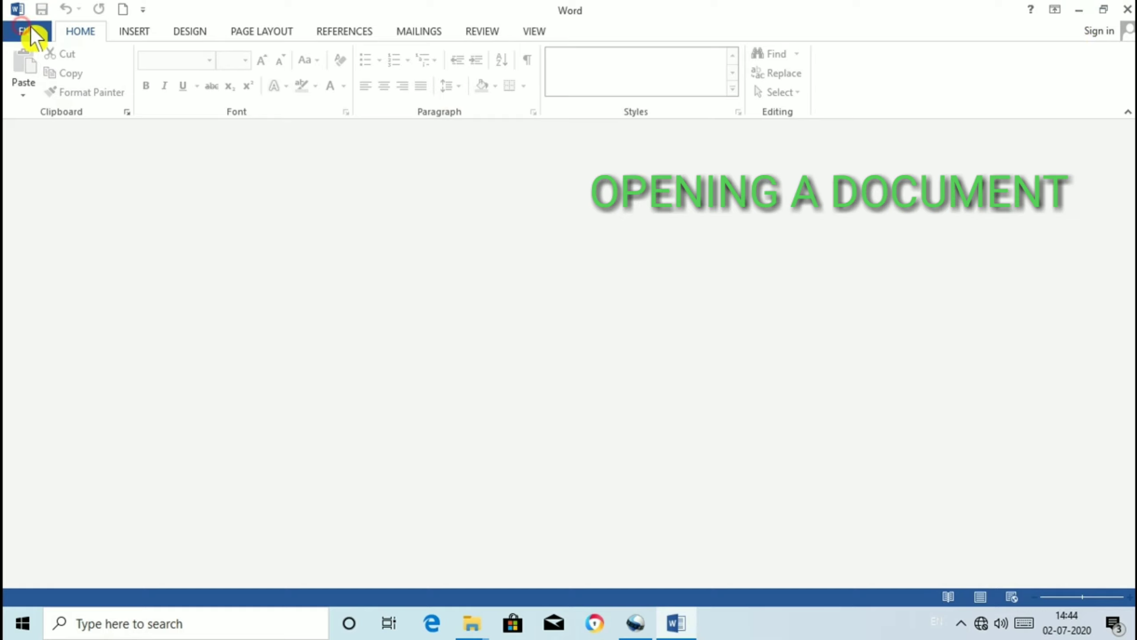
Open the Birthday Invitation file from the Desktop folder on this computer
left_click(27, 31)
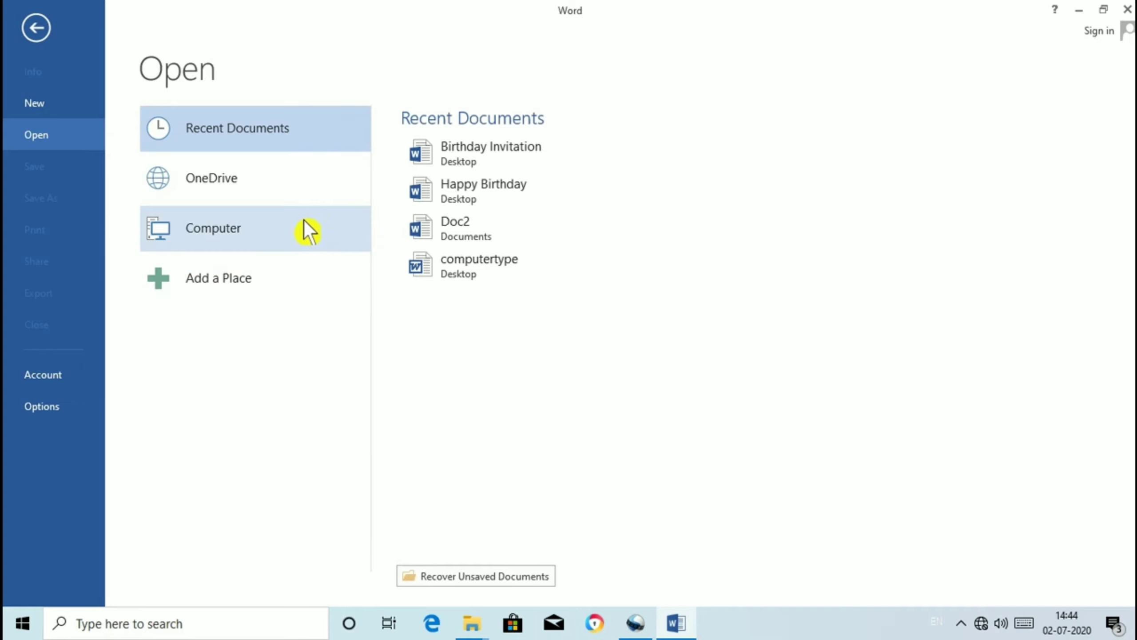
left_click(288, 226)
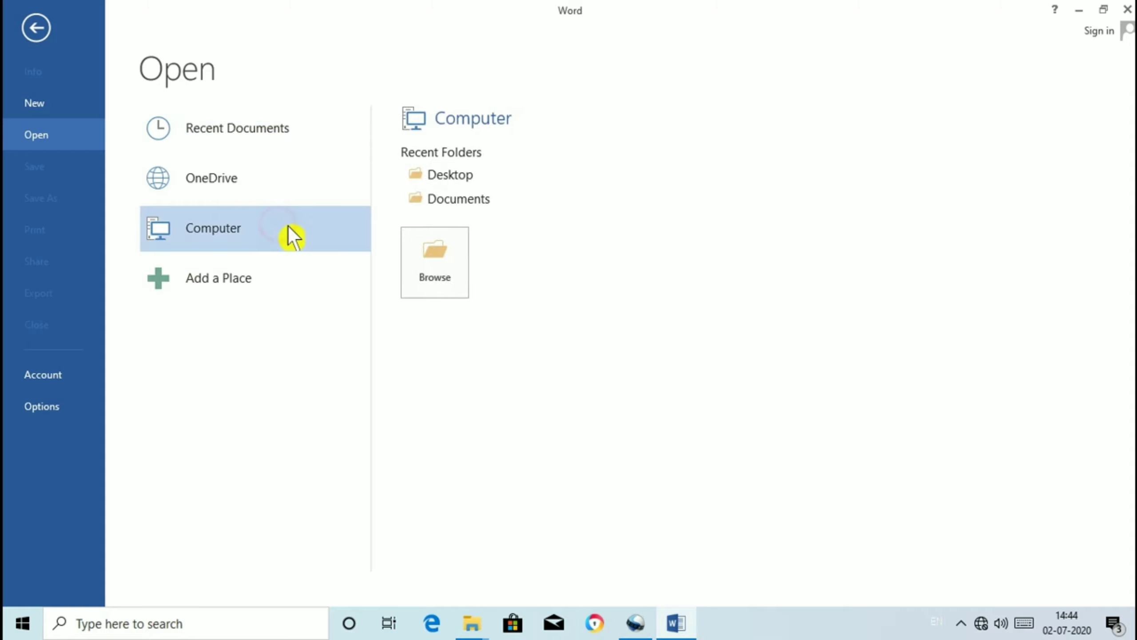
left_click(436, 272)
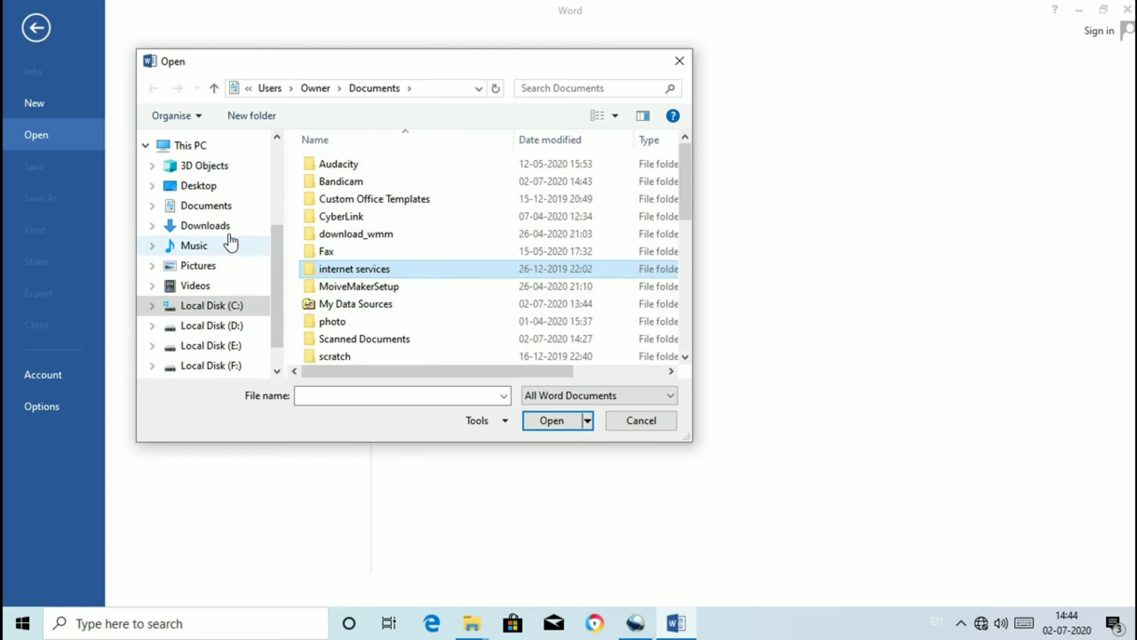
left_click(230, 188)
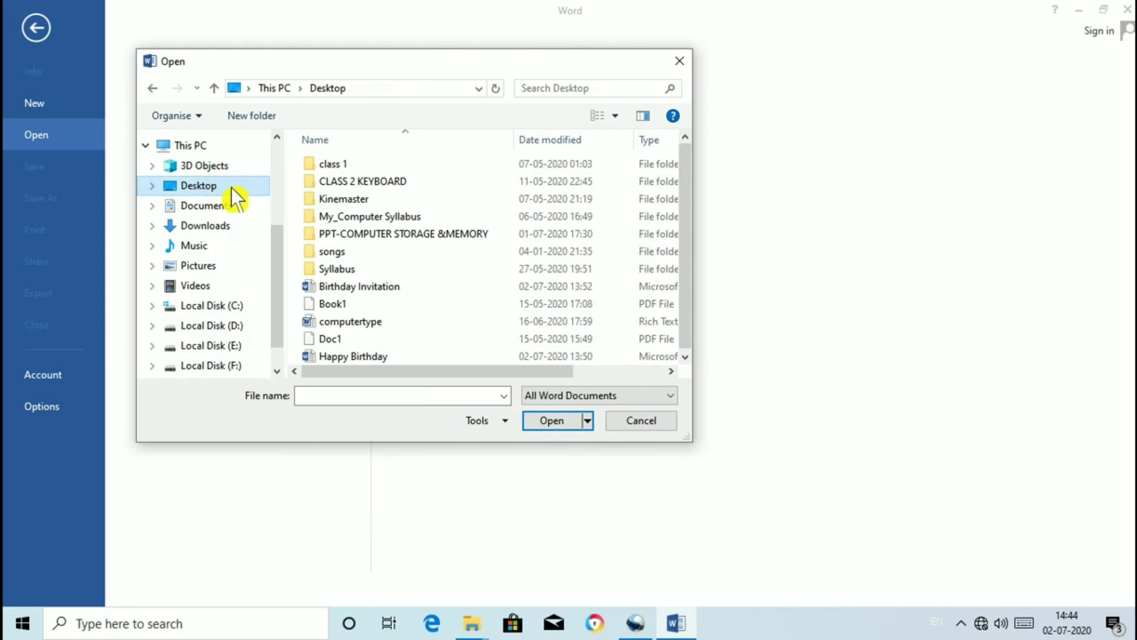
left_click(398, 288)
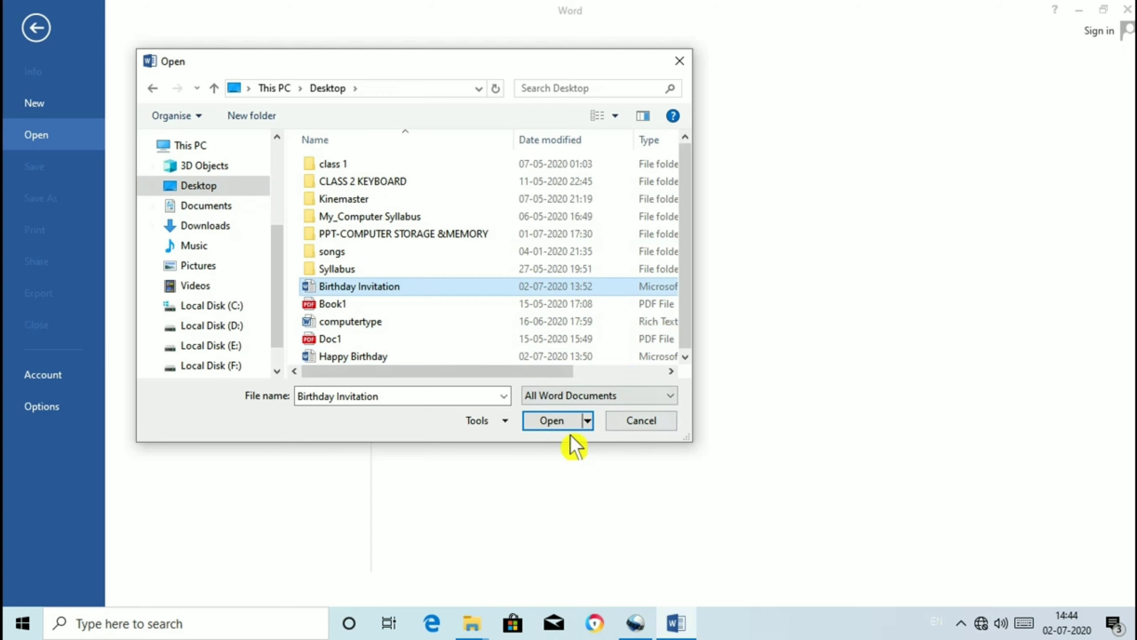
left_click(551, 420)
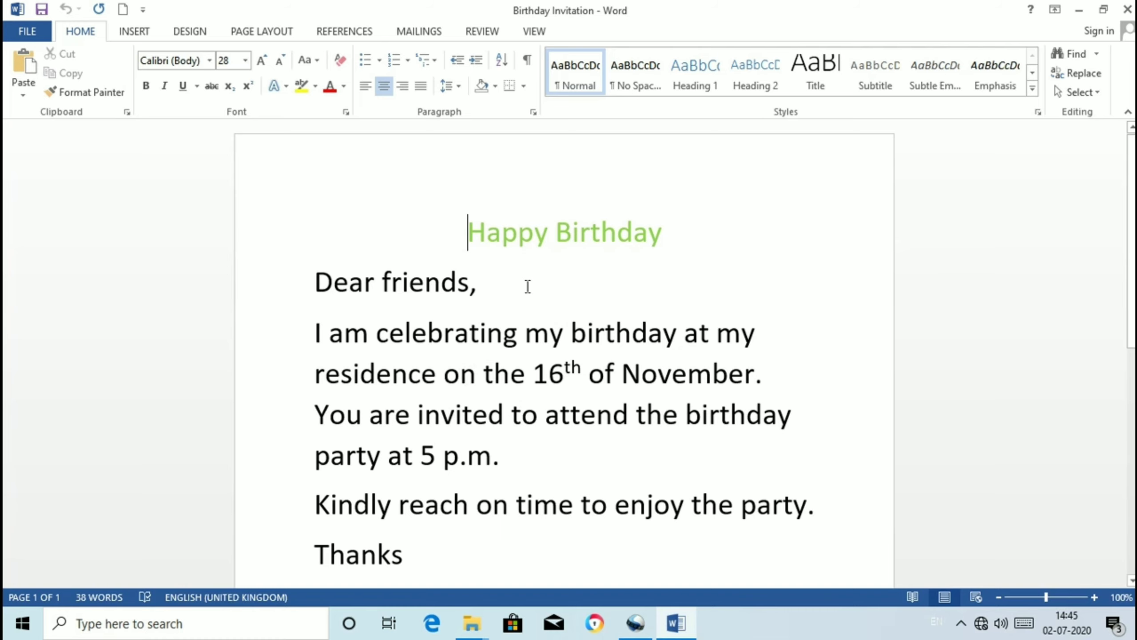
scroll(528, 284, "down", 3)
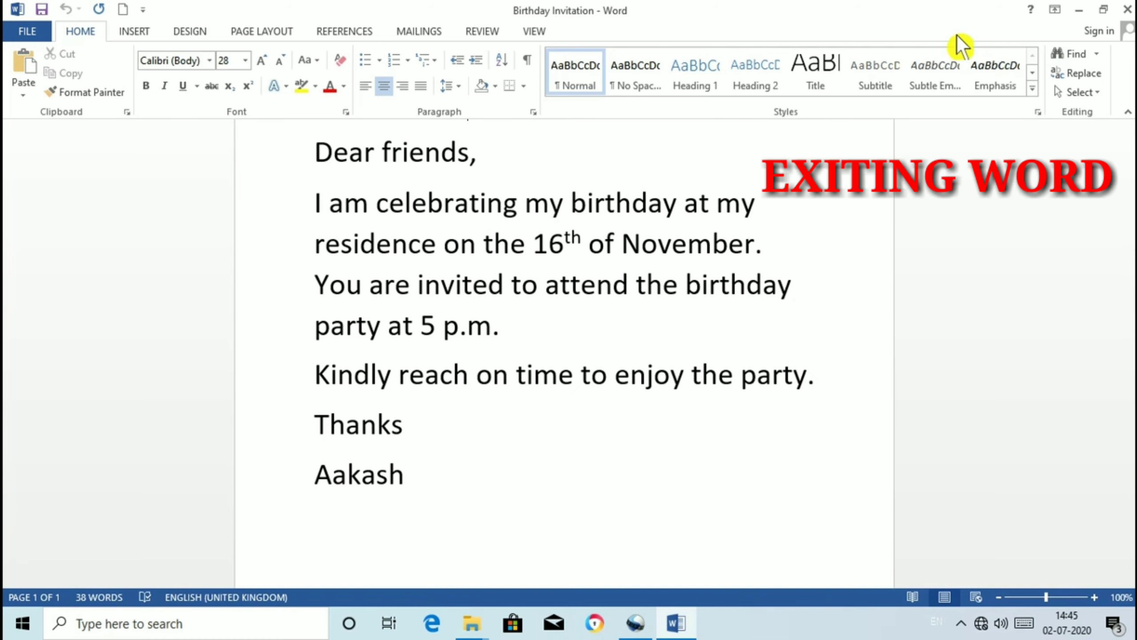